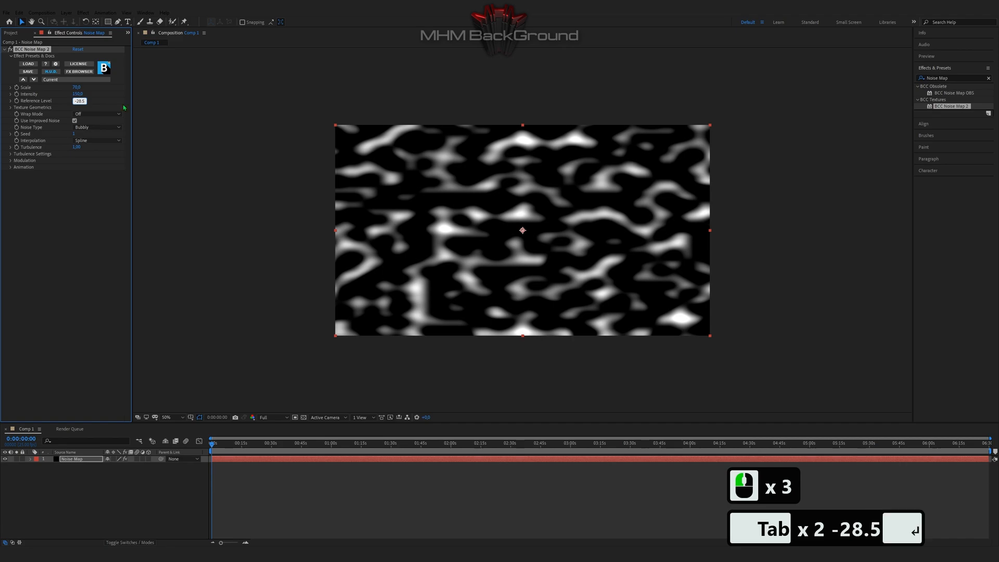
Reveal the Turbulence Settings and Modulation parameters of BCC Noise Map 2 and set Interpolation to Linear.
{"action": "left_click", "coordinate": [10, 154]}
{"action": "left_click", "coordinate": [10, 206]}
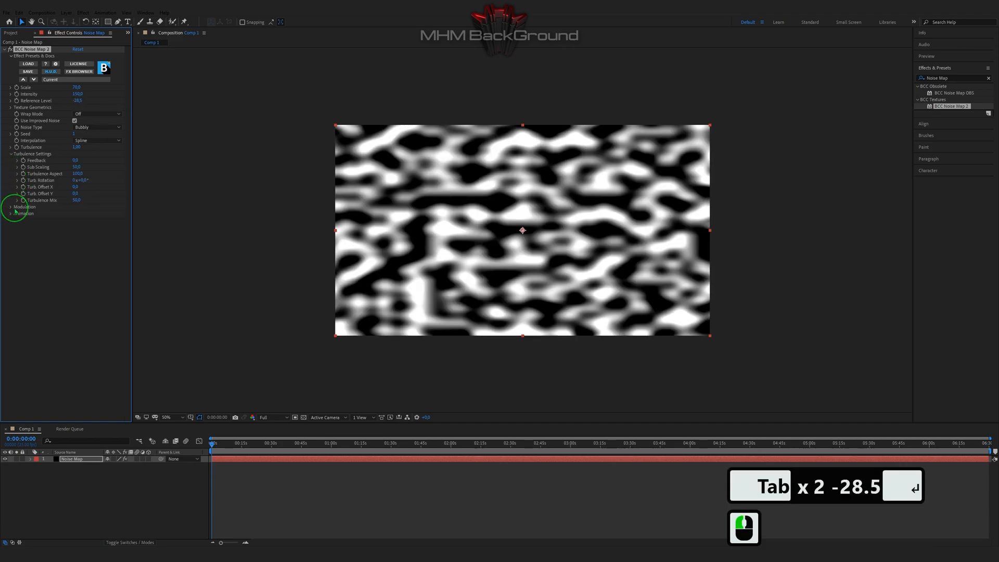
{"action": "left_click", "coordinate": [92, 144]}
{"action": "left_click", "coordinate": [97, 141]}
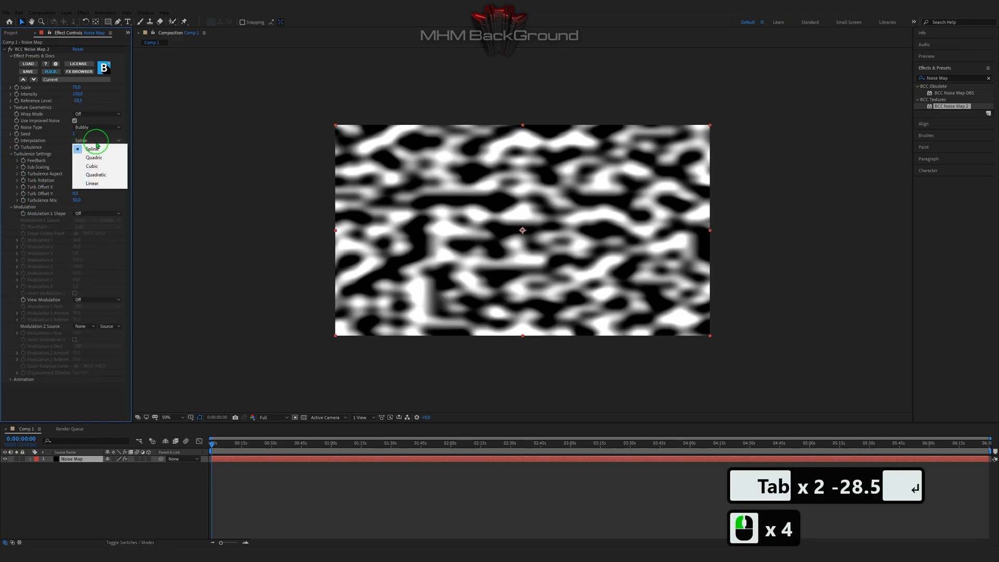
{"action": "left_click", "coordinate": [93, 183]}
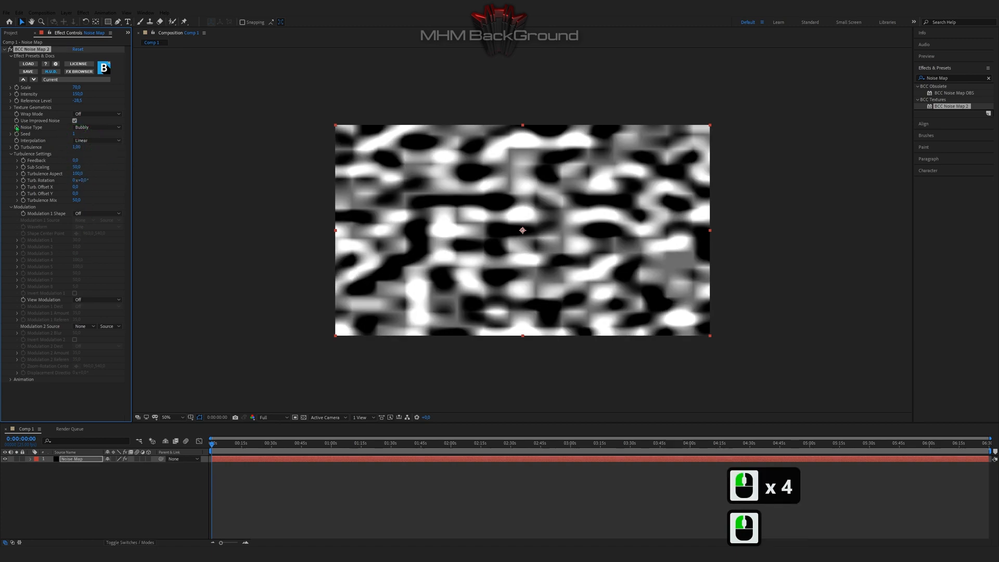
Add the expression time*5 to the noise map's Texture Geometrics Rotation and preview the motion.
{"action": "left_click", "coordinate": [11, 108]}
{"action": "left_click_drag", "start_coordinate": [88, 140], "coordinate": [99, 140]}
{"action": "left_click", "coordinate": [23, 140], "text": "alt"}
{"action": "type", "text": "time*5"}
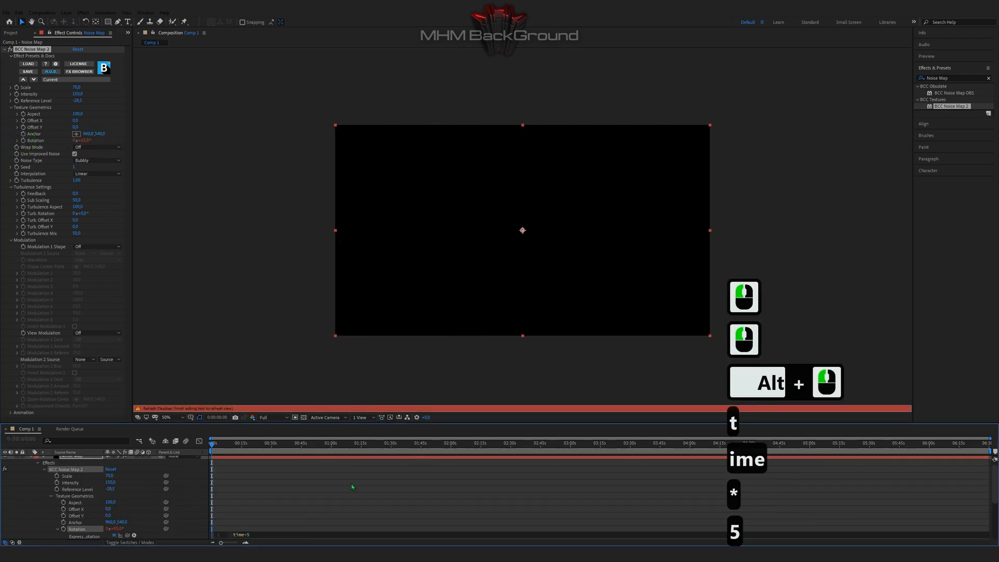
{"action": "left_click", "coordinate": [252, 267]}
{"action": "key", "text": "space"}
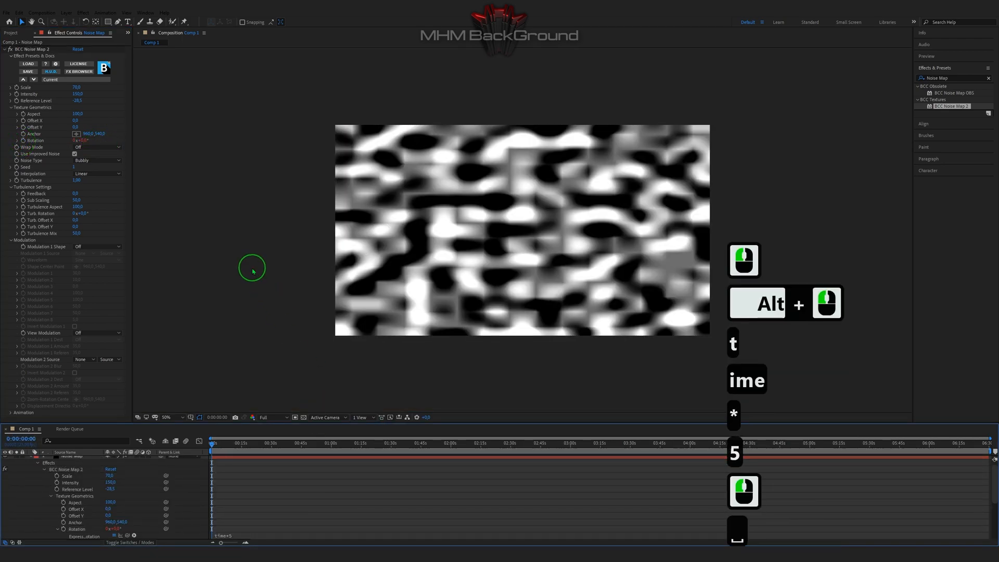
{"action": "key", "text": "space"}
Set the noise map's Modulation 1 Shape to Wave and its Waveform to Uncircle.
{"action": "left_click", "coordinate": [84, 247]}
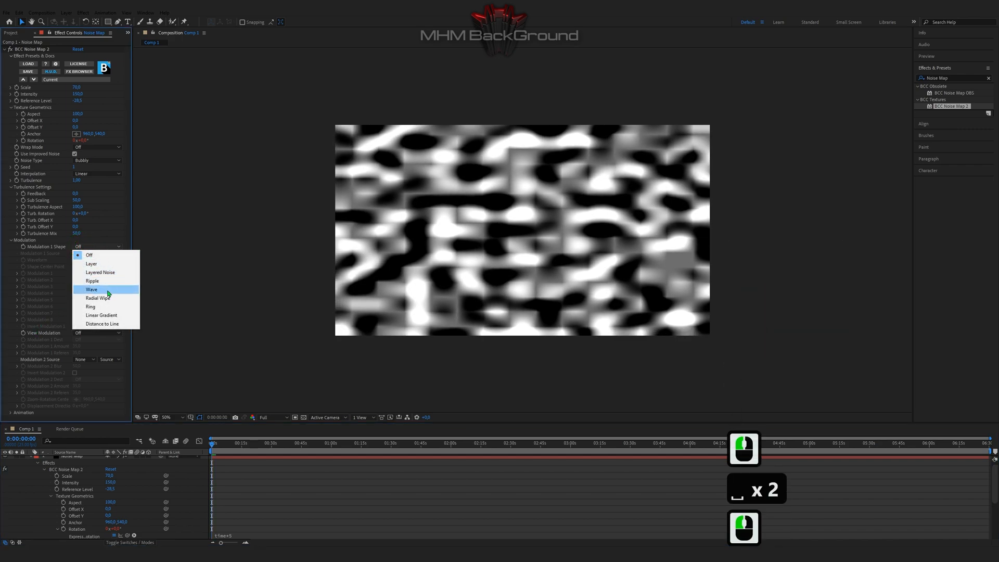
{"action": "left_click", "coordinate": [91, 290]}
{"action": "left_click", "coordinate": [95, 259]}
{"action": "left_click", "coordinate": [94, 319]}
Set the wave modulation's Intensity to 125 and its Wave Width to 63.
{"action": "left_click", "coordinate": [77, 274]}
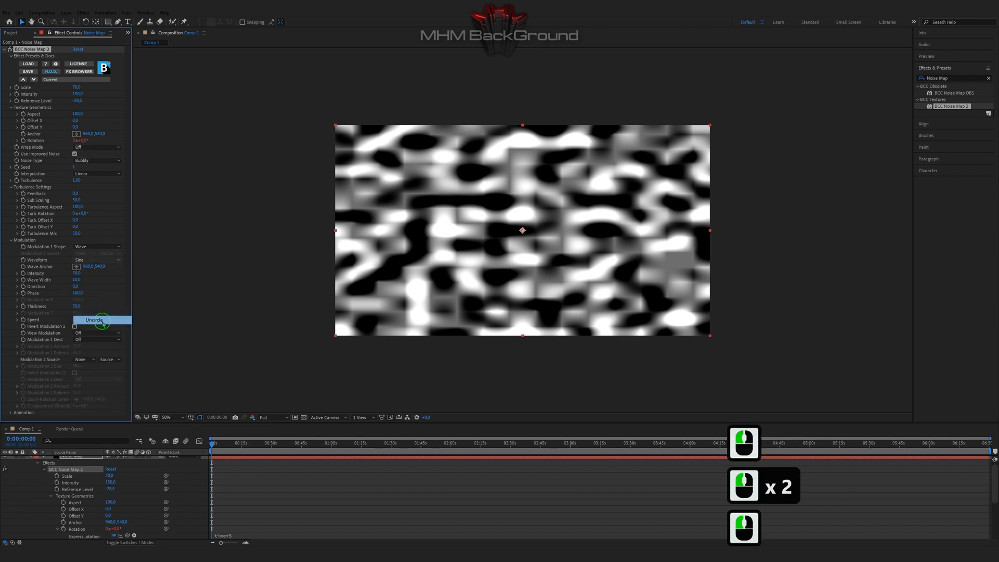
{"action": "left_click", "coordinate": [78, 273]}
{"action": "type", "text": "12"}
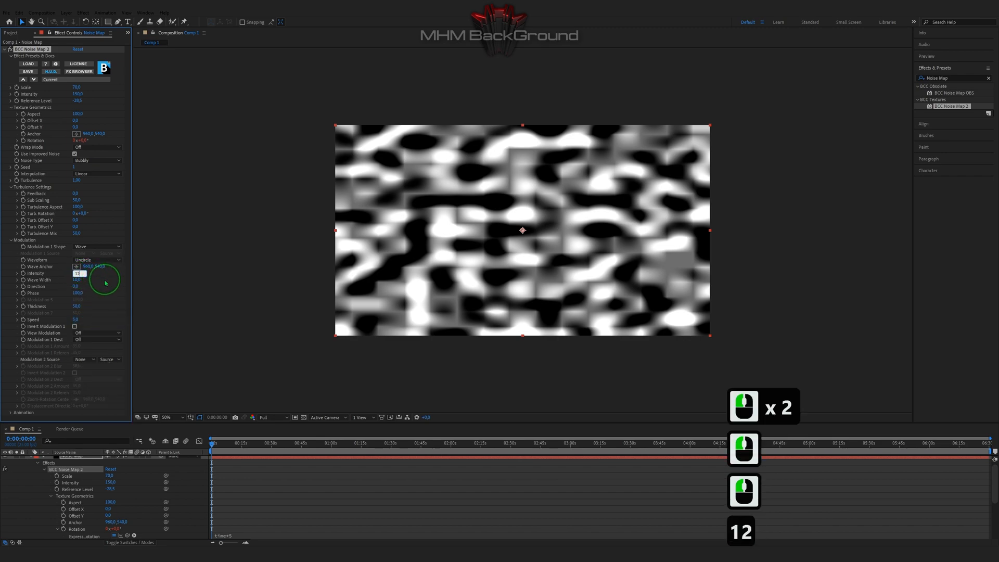
{"action": "type", "text": "4"}
{"action": "key", "text": "BackSpace"}
{"action": "type", "text": "5"}
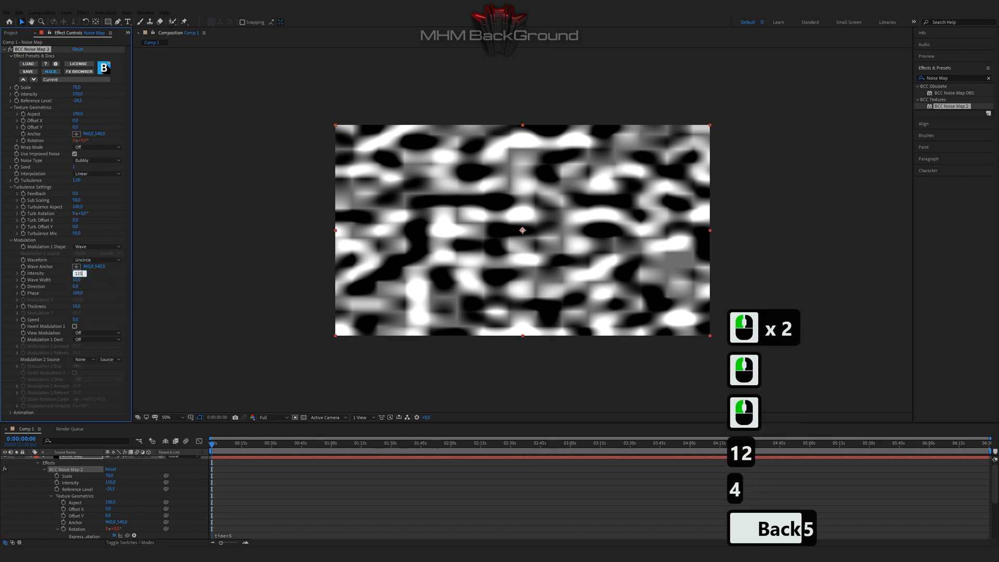
{"action": "key", "text": "Tab"}
{"action": "type", "text": "6"}
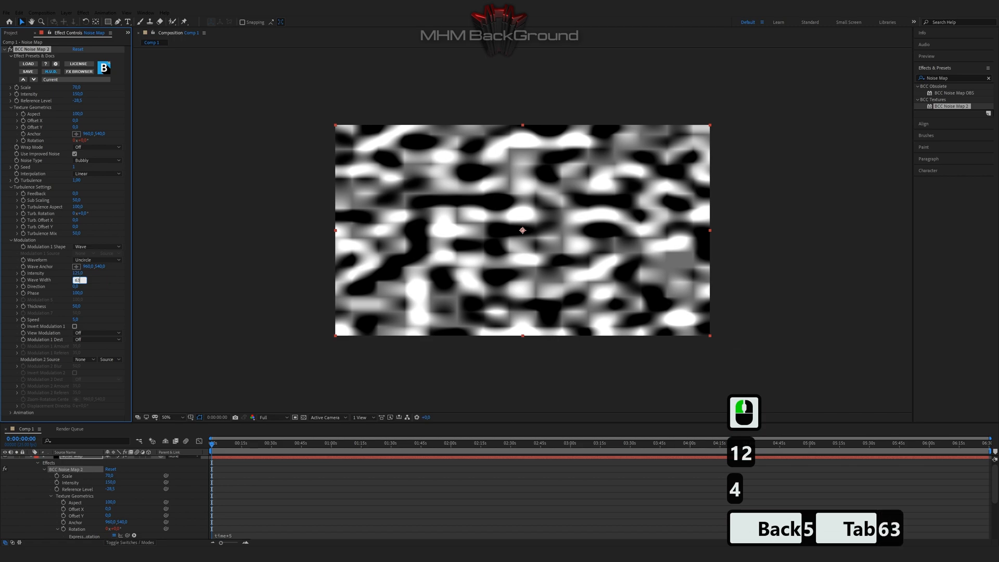
{"action": "key", "text": "Tab"}
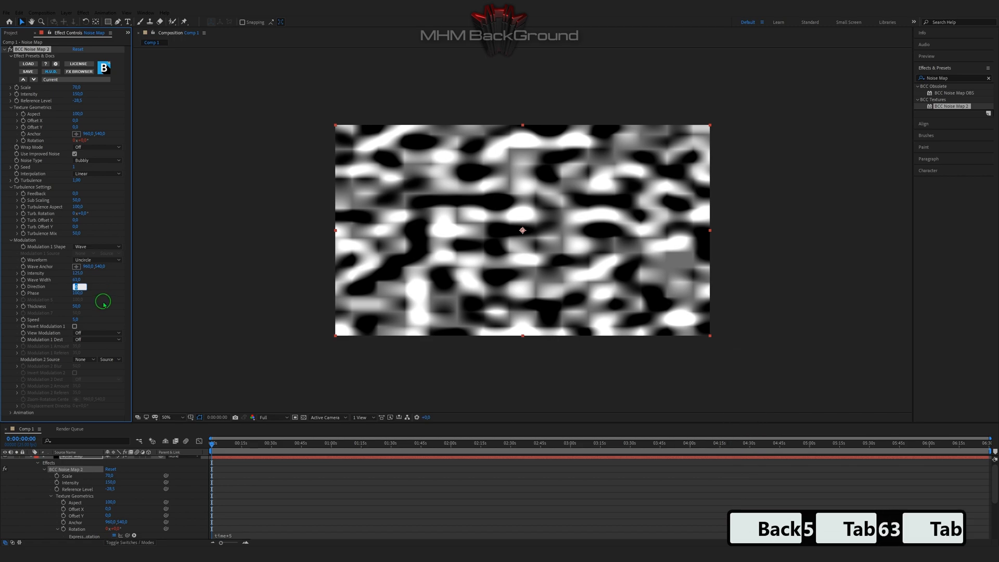
Set the Modulation 1 Dest of the noise map to Displacement.
{"action": "left_click", "coordinate": [90, 339]}
{"action": "left_click", "coordinate": [89, 339]}
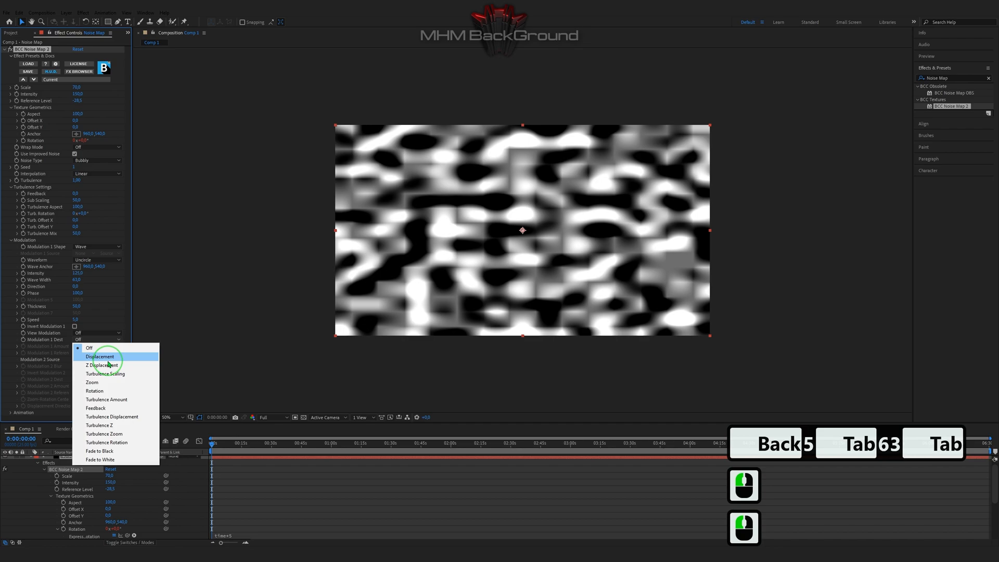
{"action": "left_click", "coordinate": [96, 363]}
Set Mod. 1 Amount to -53 and Mod. 1 Reference to 100, and preview the displaced noise animation.
{"action": "left_click", "coordinate": [78, 346]}
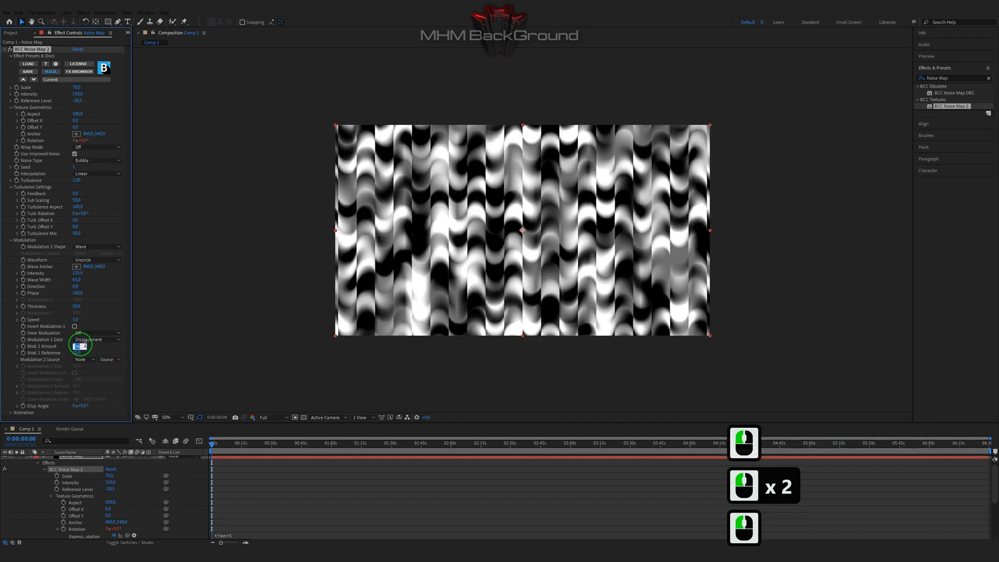
{"action": "type", "text": "-5"}
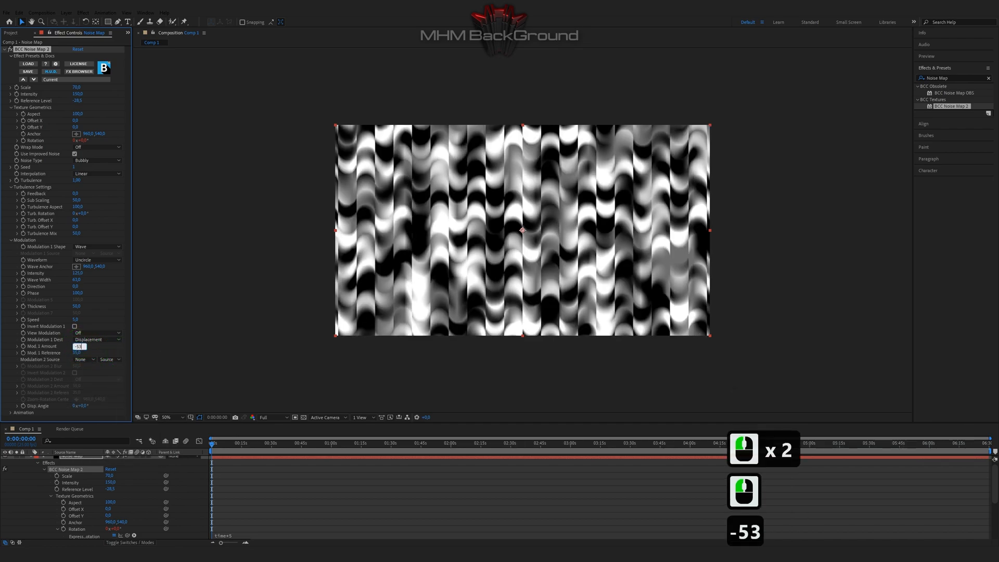
{"action": "key", "text": "Tab"}
{"action": "type", "text": "100"}
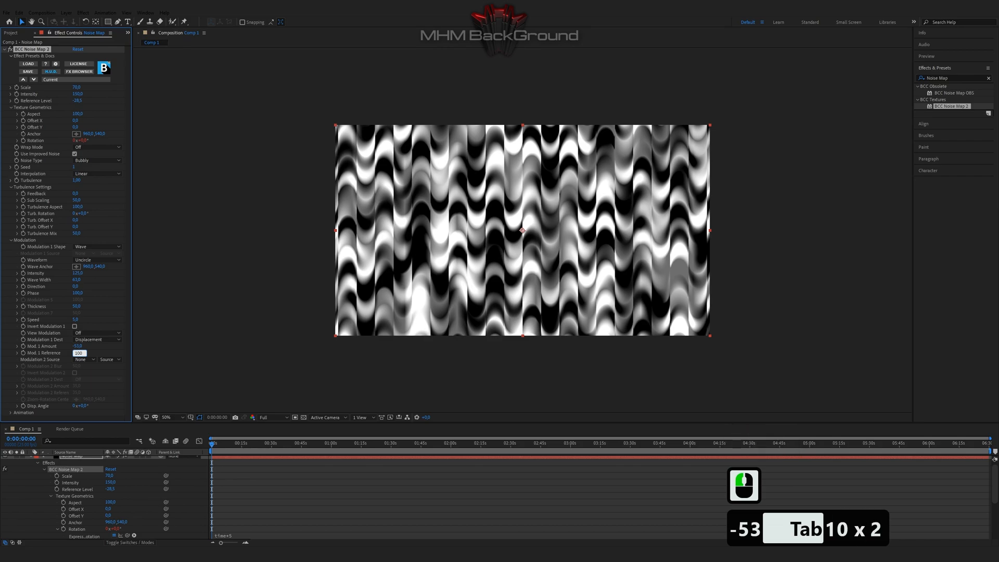
{"action": "key", "text": "Return"}
{"action": "key", "text": "space"}
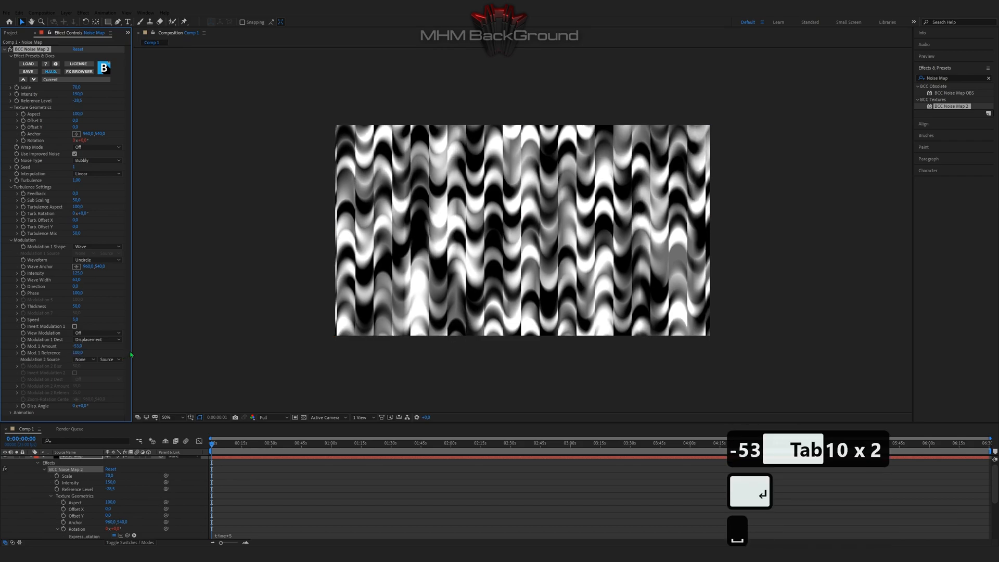
{"action": "key", "text": "space"}
{"action": "key", "text": "space"}
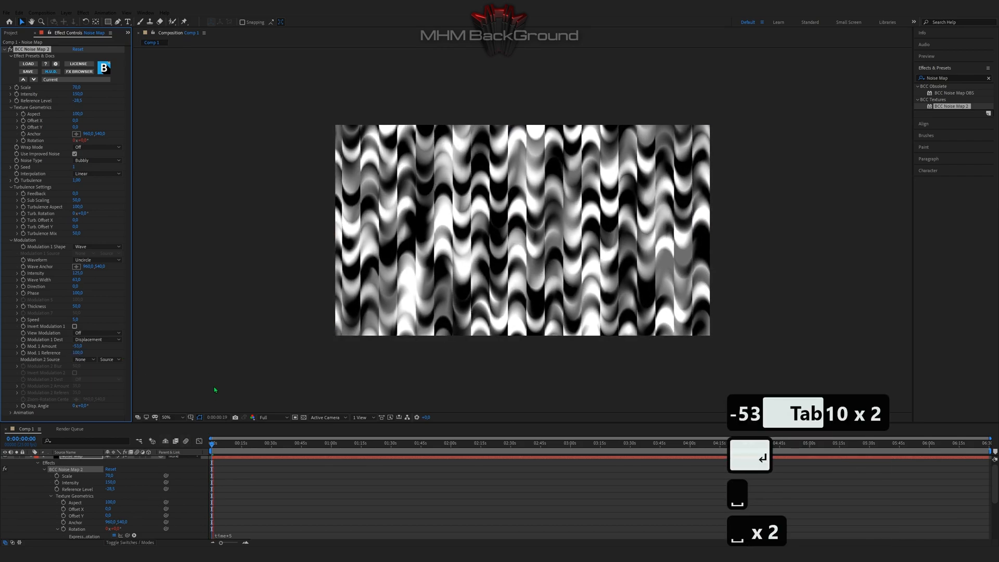
{"action": "key", "text": "space"}
{"action": "key", "text": "space"}
{"action": "key", "text": "space"}
Pre-compose the Noise Map layer, moving all attributes into the new composition.
{"action": "left_click", "coordinate": [30, 460]}
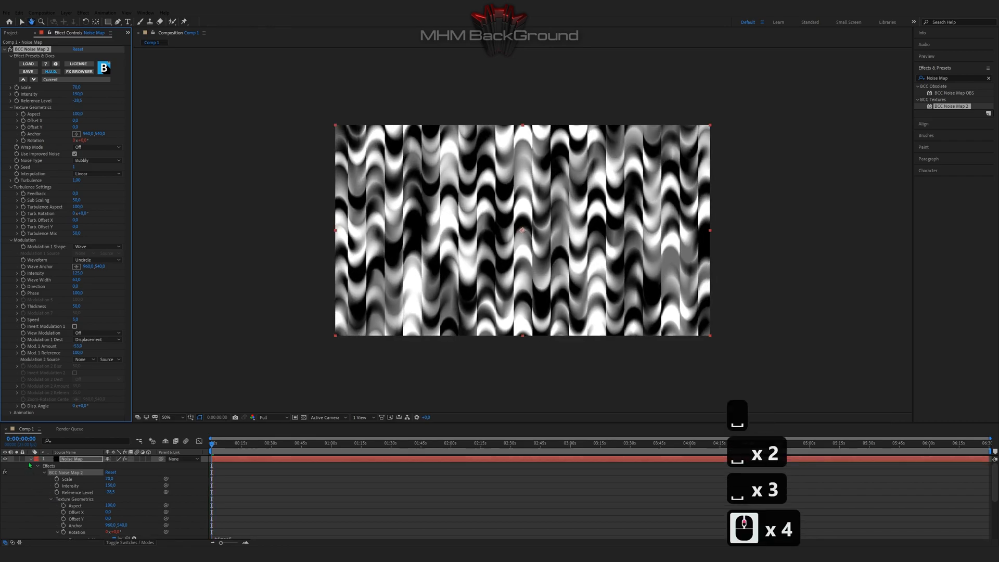
{"action": "left_click", "coordinate": [69, 459]}
{"action": "right_click", "coordinate": [69, 459]}
{"action": "left_click", "coordinate": [99, 438]}
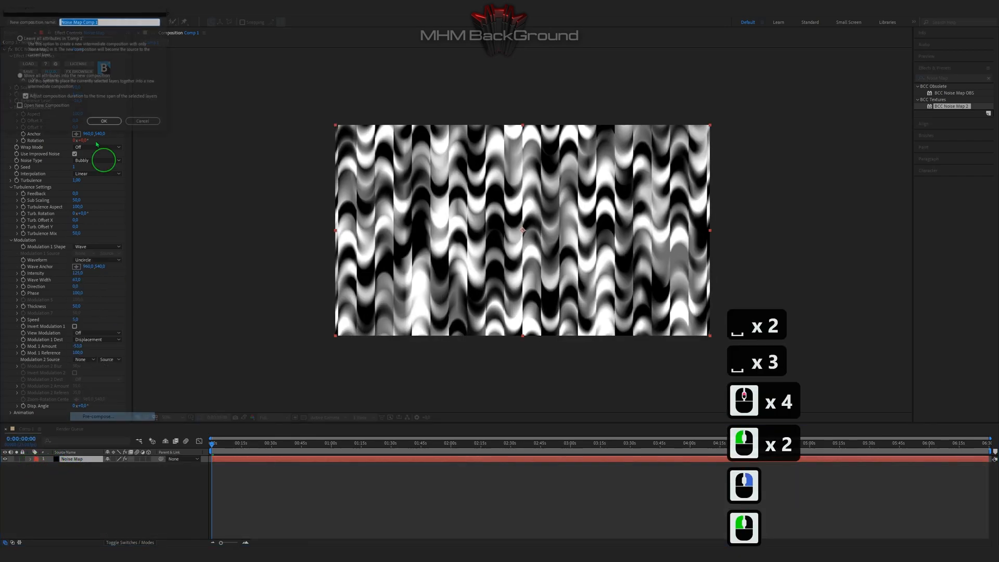
{"action": "left_click", "coordinate": [31, 74]}
{"action": "left_click", "coordinate": [103, 122]}
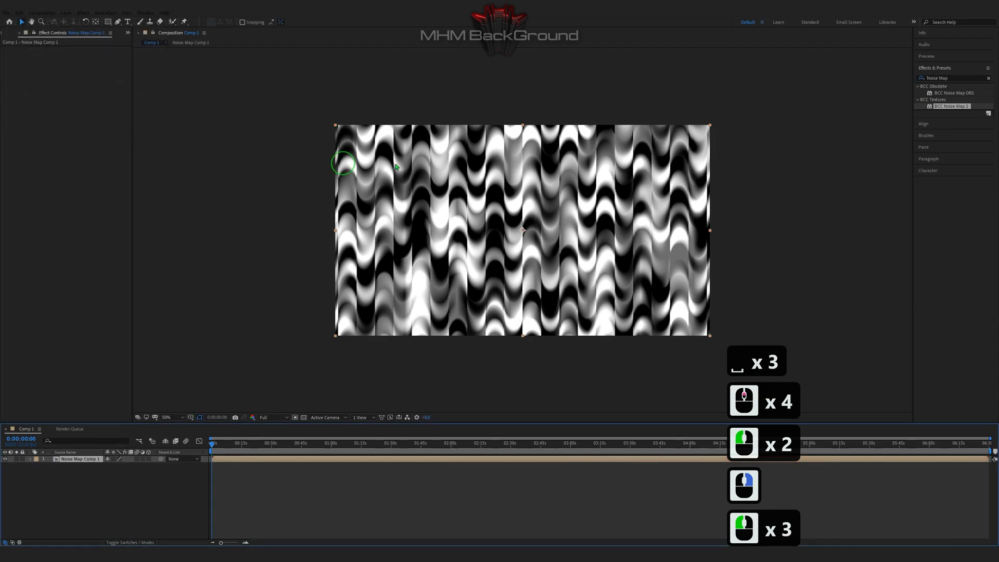
Find the S_EmbossGlass effect and apply it to the pre-composed noise map layer.
{"action": "left_click", "coordinate": [937, 79]}
{"action": "type", "text": "emb"}
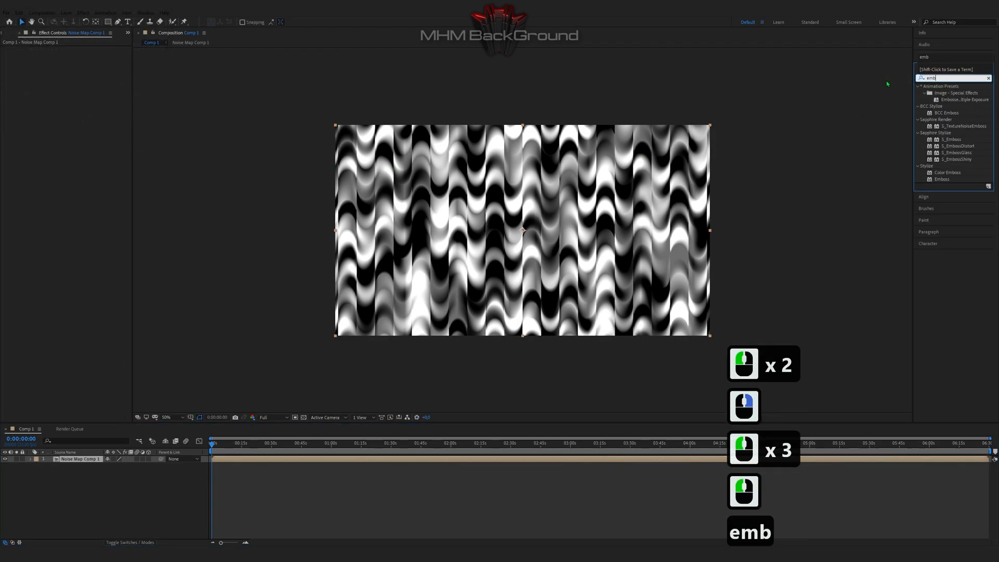
{"action": "double_click", "coordinate": [953, 152]}
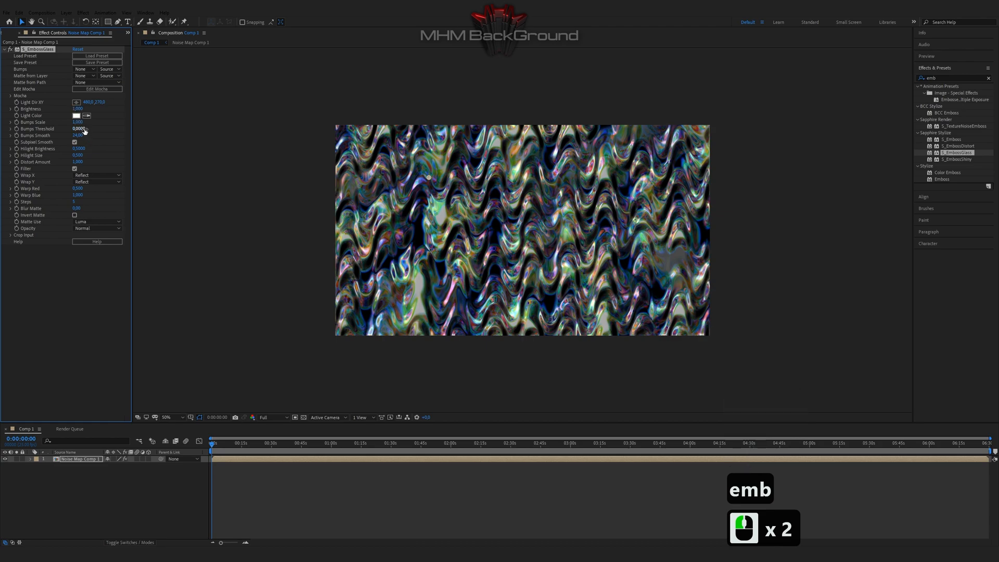
Set S_EmbossGlass Hilight Brightness to 1 and Hilight Size to 2.53, and preview the result.
{"action": "type", "text": "1"}
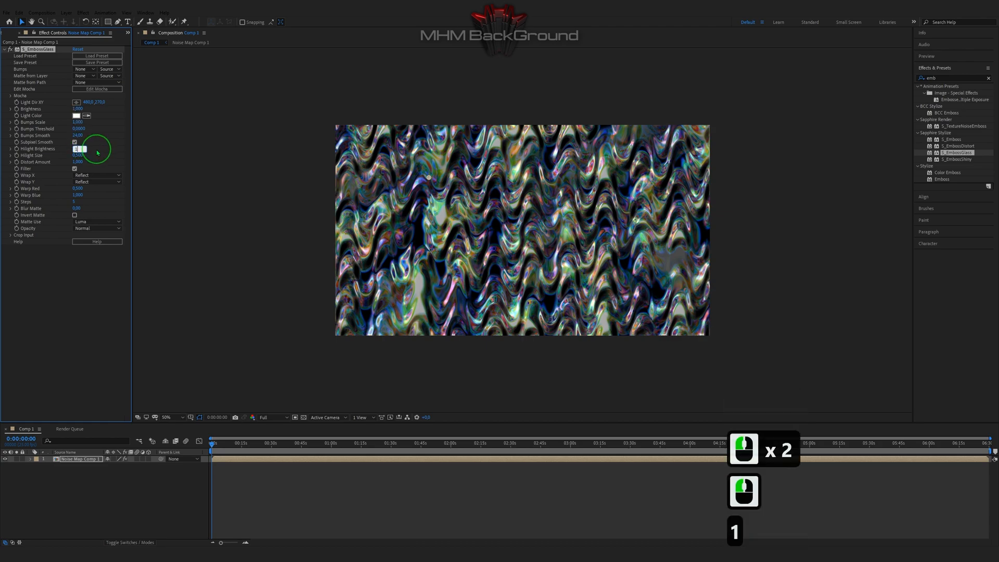
{"action": "key", "text": "Tab"}
{"action": "type", "text": "2."}
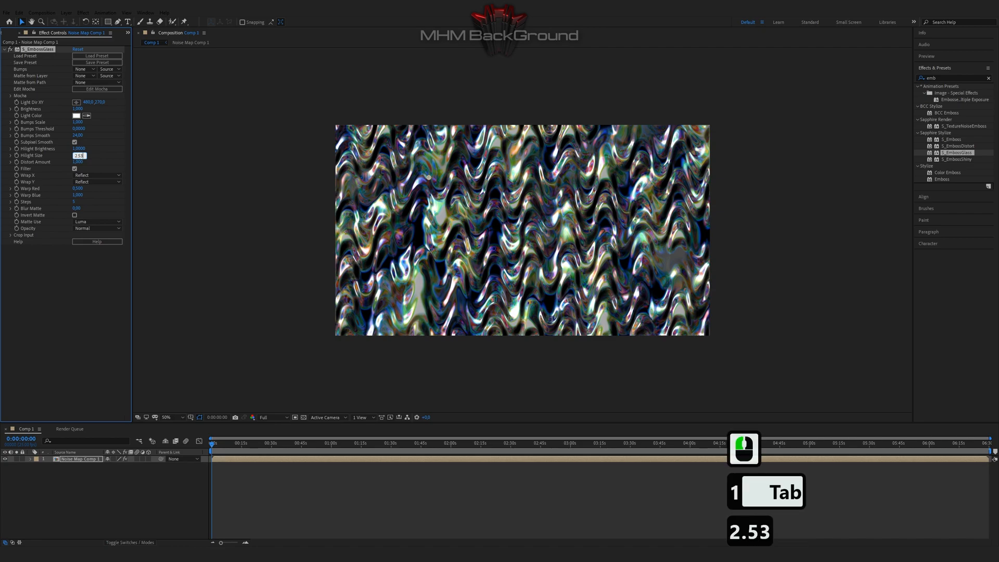
{"action": "key", "text": "Return"}
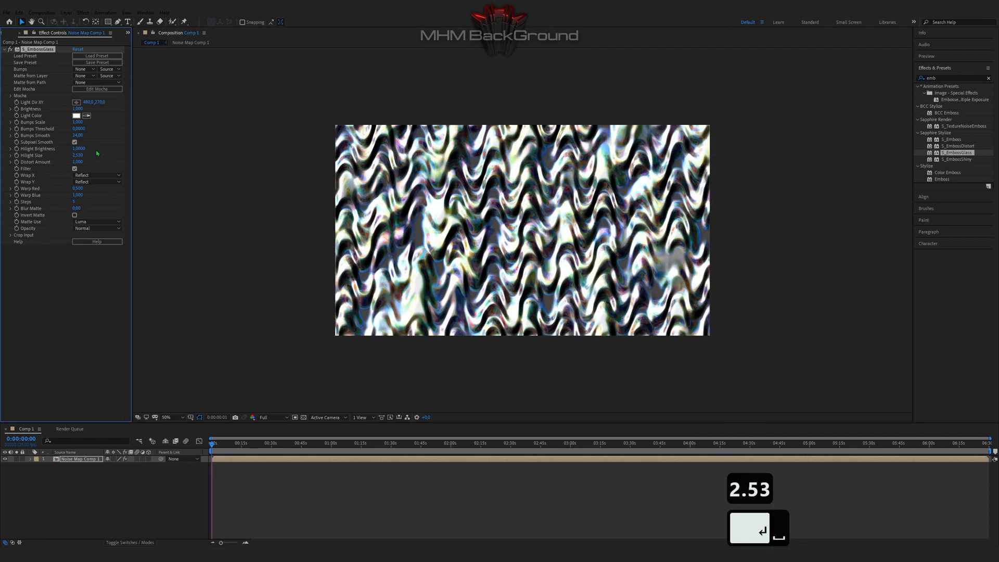
{"action": "key", "text": "space"}
{"action": "key", "text": "space"}
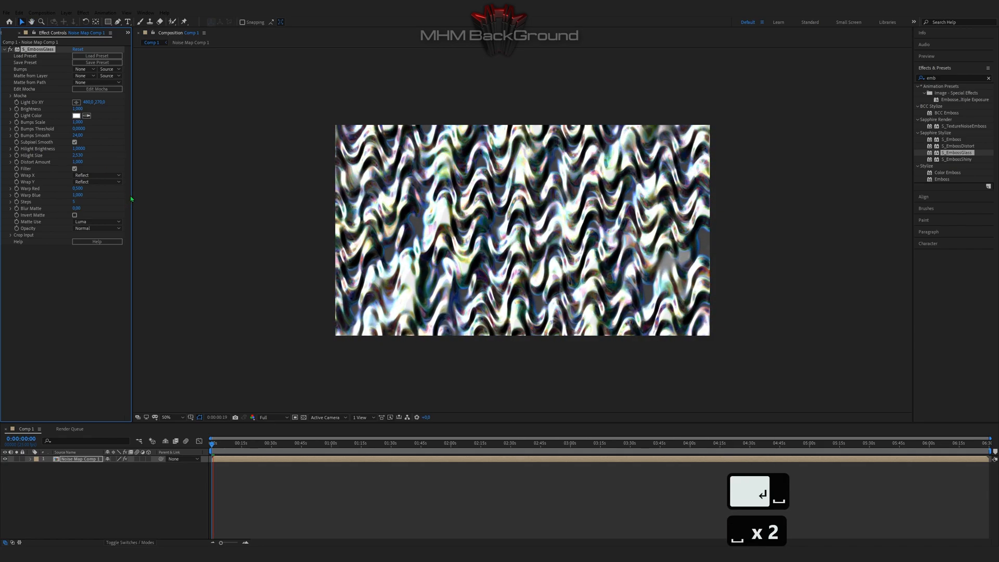
{"action": "key", "text": "space"}
Create a new black solid layer named Optical Flares.
{"action": "left_click", "coordinate": [74, 483]}
{"action": "right_click", "coordinate": [73, 483]}
{"action": "mouse_move", "coordinate": [145, 397]}
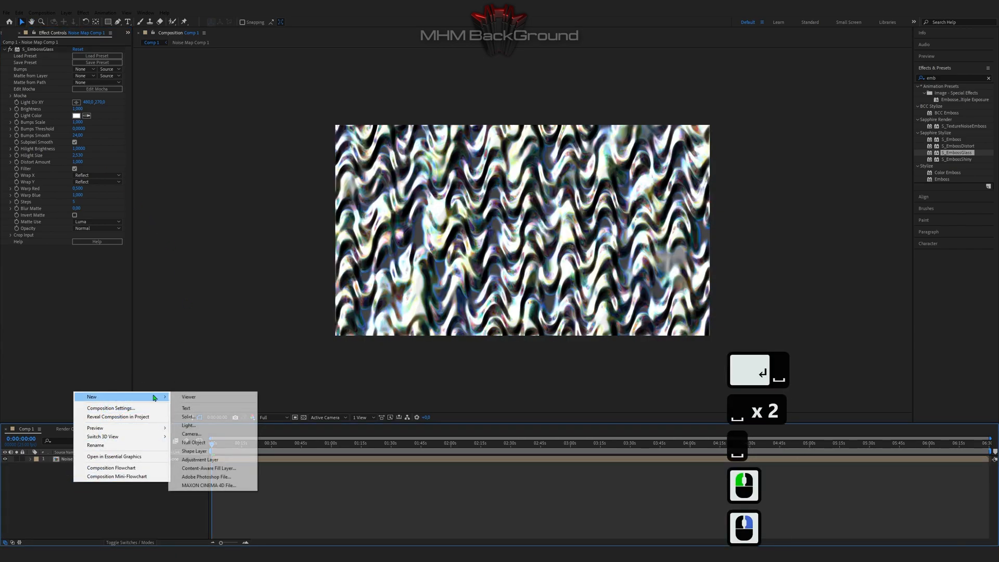
{"action": "left_click", "coordinate": [193, 417]}
{"action": "type", "text": "Opt"}
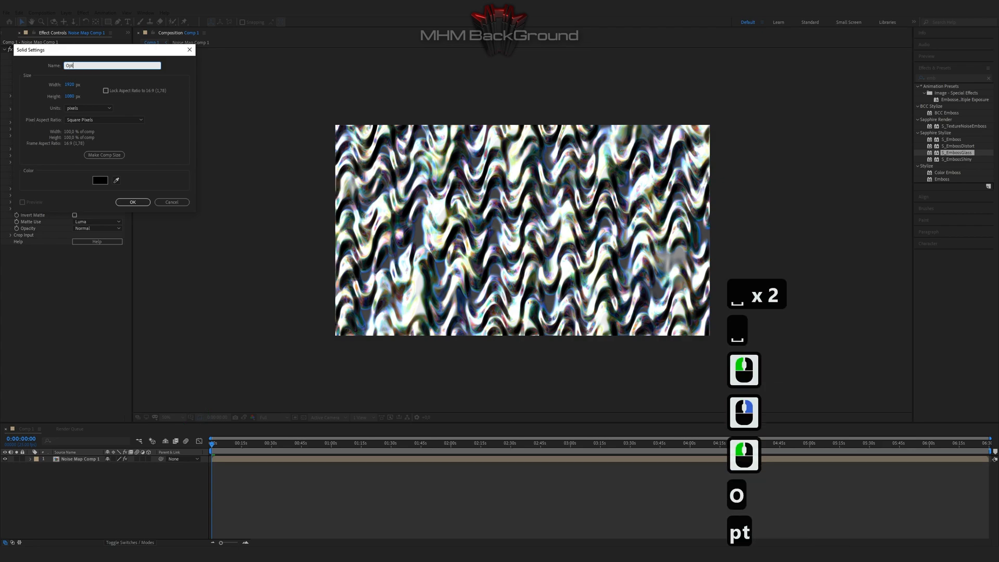
{"action": "type", "text": "ical Fiares"}
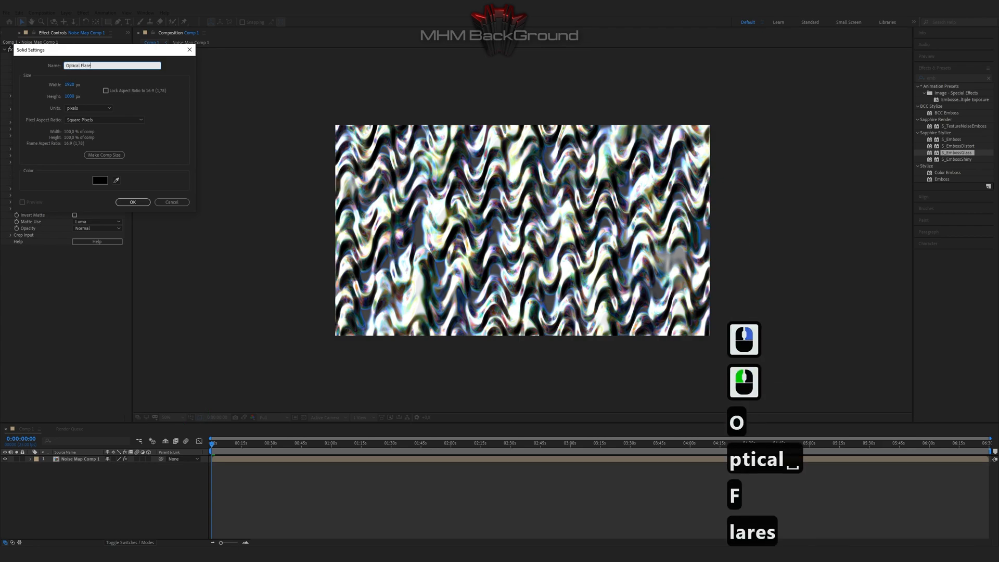
{"action": "left_click", "coordinate": [133, 202]}
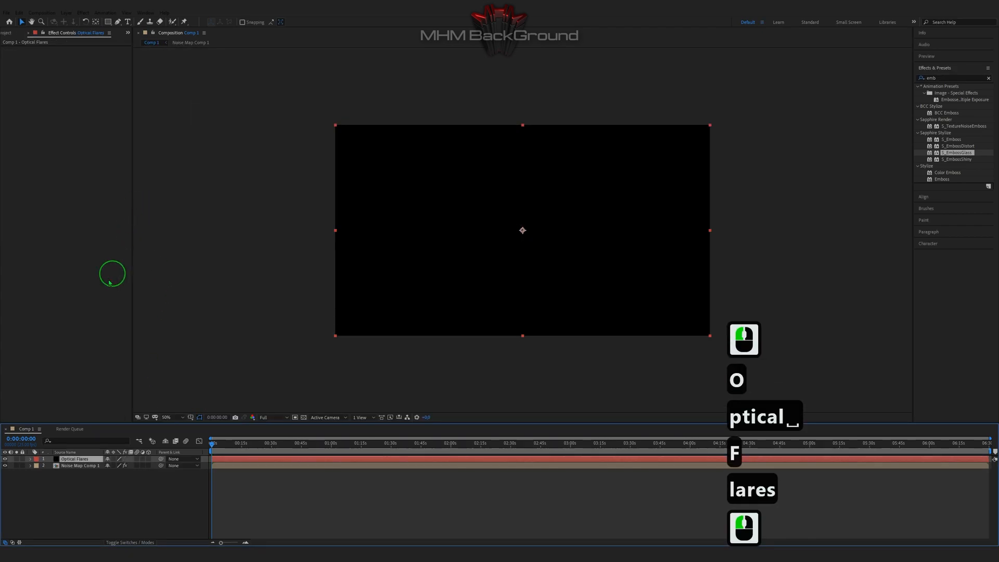
Apply the Optical Flares effect to the Optical Flares solid and open its flare options.
{"action": "left_click", "coordinate": [83, 13]}
{"action": "mouse_move", "coordinate": [139, 528]}
{"action": "left_click", "coordinate": [219, 530]}
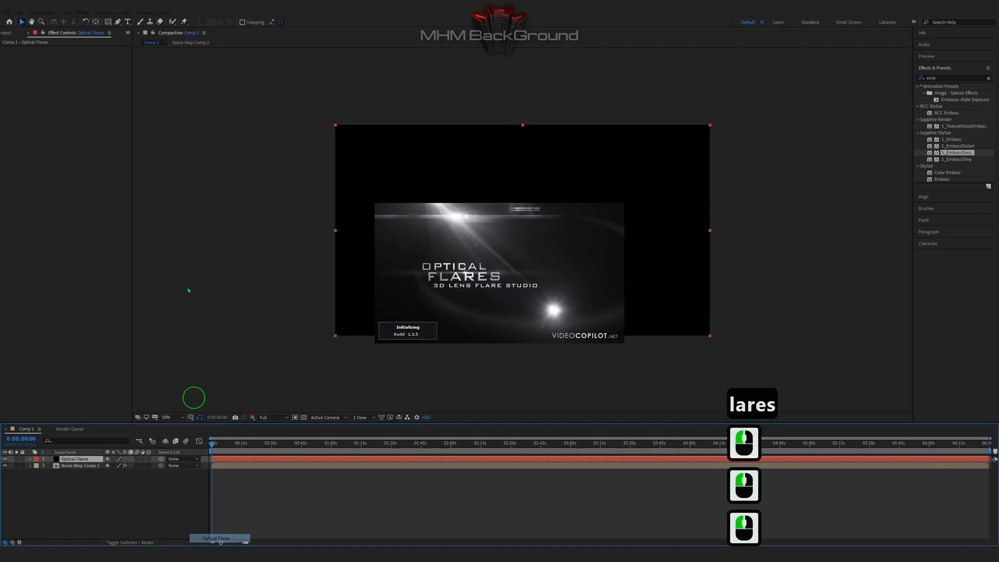
{"action": "left_click", "coordinate": [43, 67]}
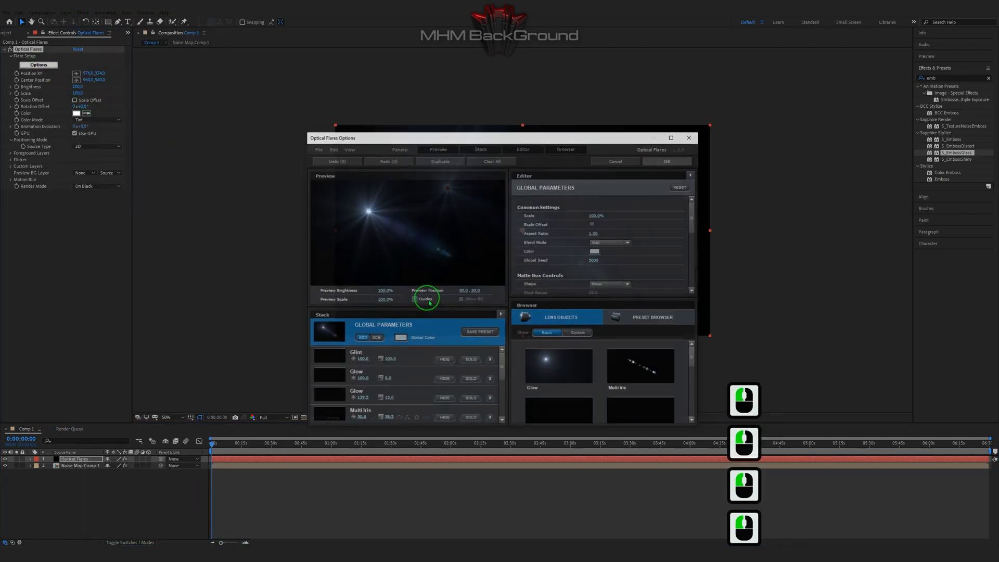
Remove every lens object of the default flare from the Optical Flares stack.
{"action": "left_click", "coordinate": [487, 362]}
{"action": "left_click", "coordinate": [488, 362]}
{"action": "left_click", "coordinate": [487, 362]}
{"action": "left_click", "coordinate": [488, 362]}
{"action": "left_click", "coordinate": [489, 361]}
{"action": "left_click", "coordinate": [488, 361]}
{"action": "left_click", "coordinate": [489, 361]}
{"action": "left_click", "coordinate": [488, 361]}
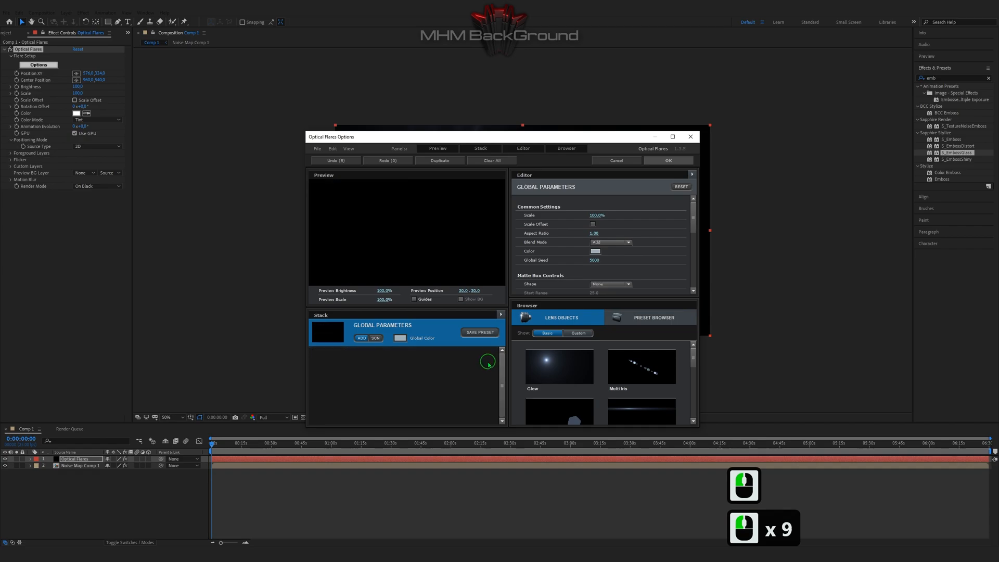
{"action": "left_click", "coordinate": [488, 361]}
Add a Streak lens object to the empty flare stack and set its Color 1 to blue 00A2FF.
{"action": "left_click", "coordinate": [488, 361]}
{"action": "scroll", "coordinate": [656, 267], "scroll_direction": "down", "scroll_amount": 4}
{"action": "left_click", "coordinate": [595, 274]}
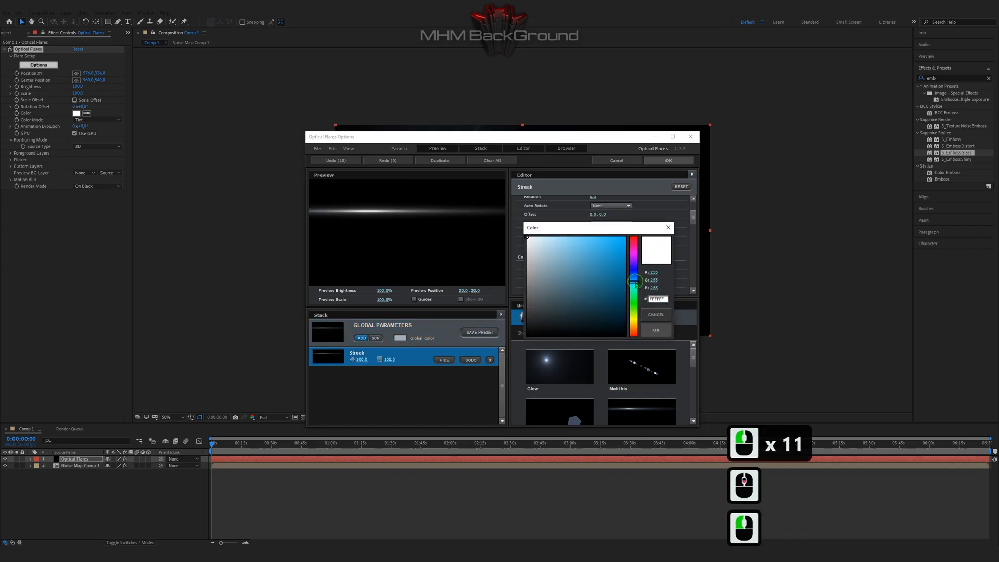
{"action": "left_click_drag", "start_coordinate": [623, 241], "coordinate": [664, 194]}
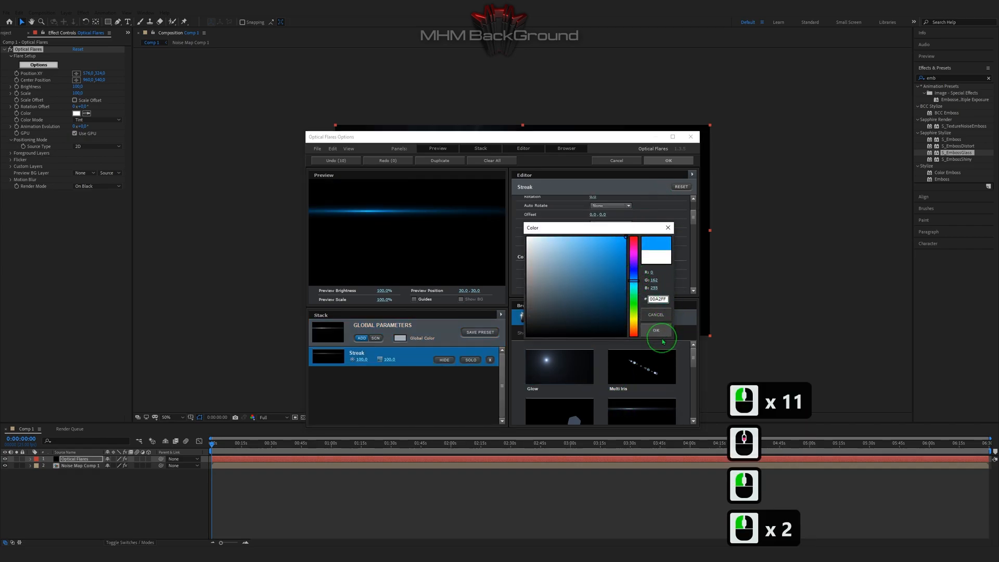
{"action": "left_click", "coordinate": [658, 333]}
Set the streak's Color 2 to a saturated magenta.
{"action": "left_click", "coordinate": [594, 283]}
{"action": "left_click", "coordinate": [634, 267]}
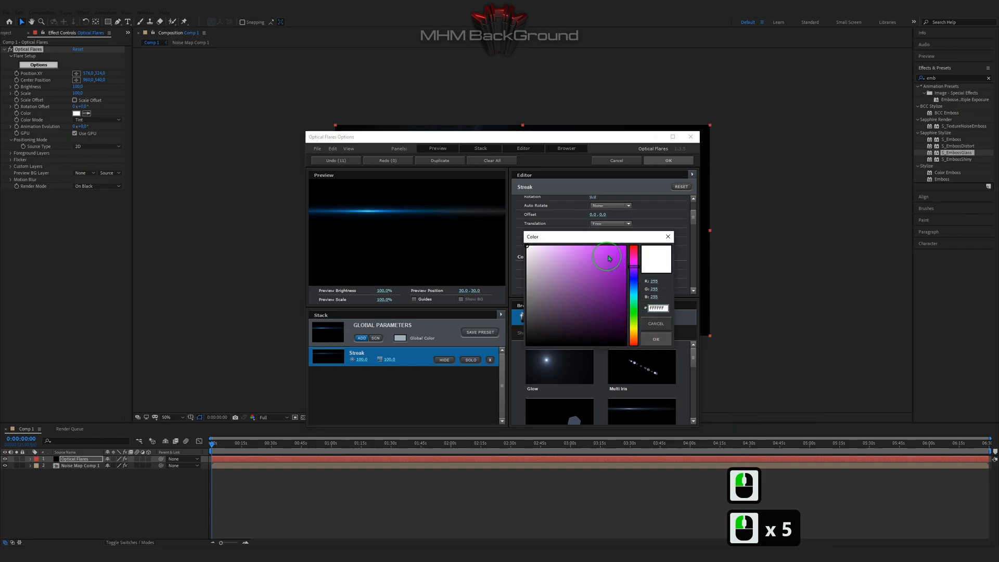
{"action": "left_click_drag", "start_coordinate": [607, 260], "coordinate": [626, 245]}
{"action": "left_click", "coordinate": [656, 339]}
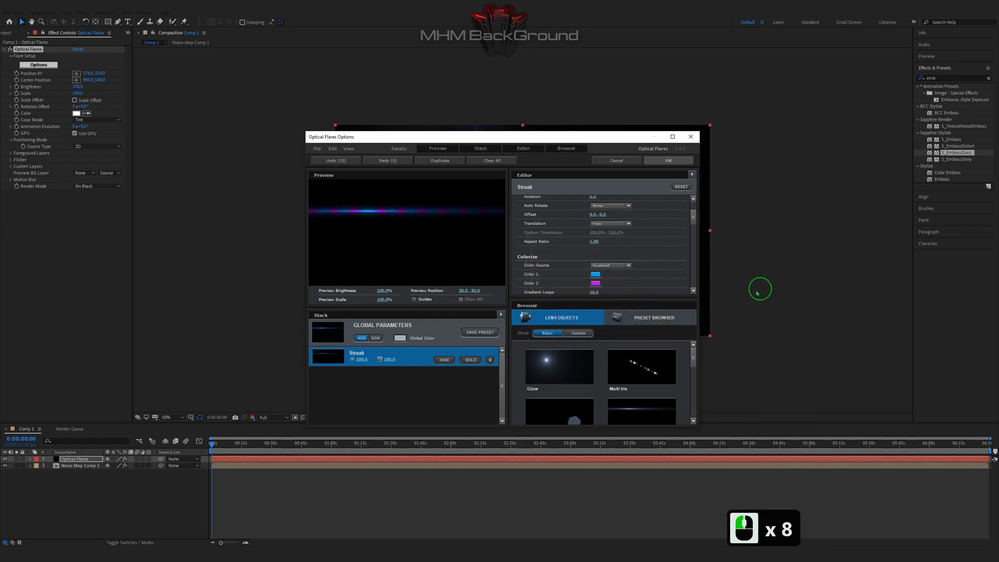
Duplicate the Streak object and set the copy's Distance to -100.
{"action": "scroll", "coordinate": [595, 251], "scroll_direction": "up", "scroll_amount": 4}
{"action": "left_click", "coordinate": [594, 251]}
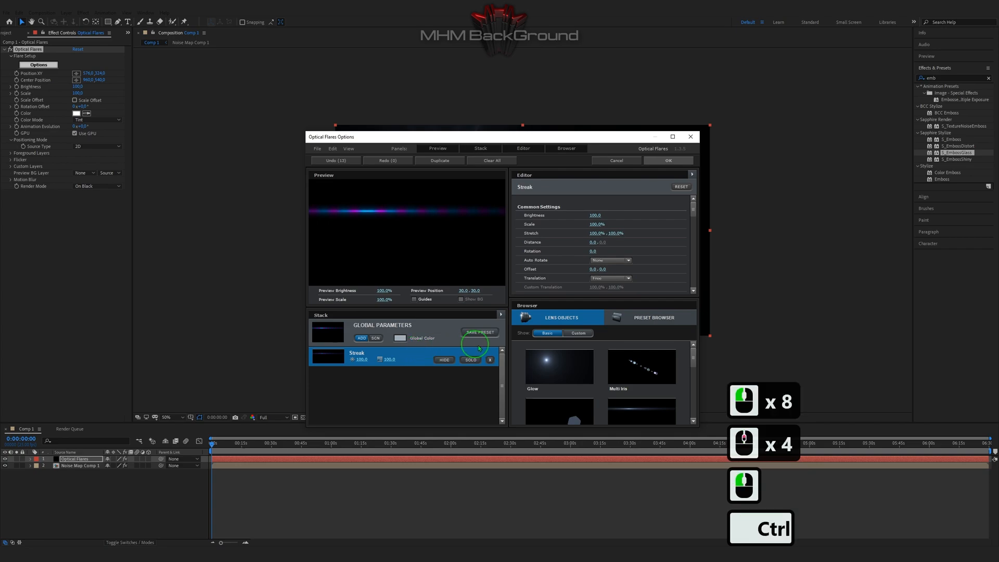
{"action": "key", "text": "ctrl+c"}
{"action": "key", "text": "ctrl+d"}
{"action": "left_click", "coordinate": [593, 242]}
{"action": "type", "text": "-10"}
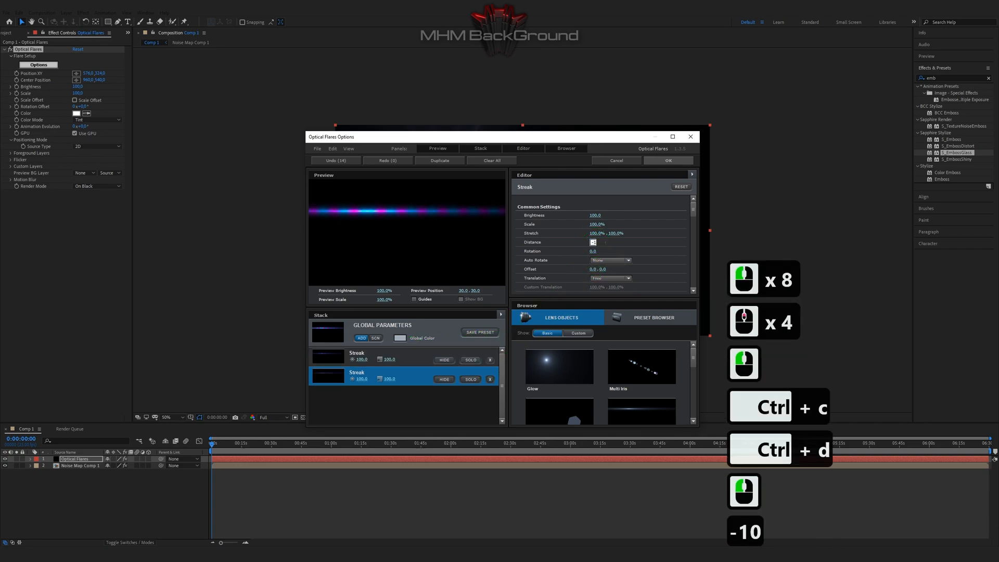
{"action": "key", "text": "Return"}
Duplicate the streak again and set the new copy's Distance to 100.
{"action": "key", "text": "ctrl+c"}
{"action": "key", "text": "ctrl+d"}
{"action": "left_click", "coordinate": [595, 242]}
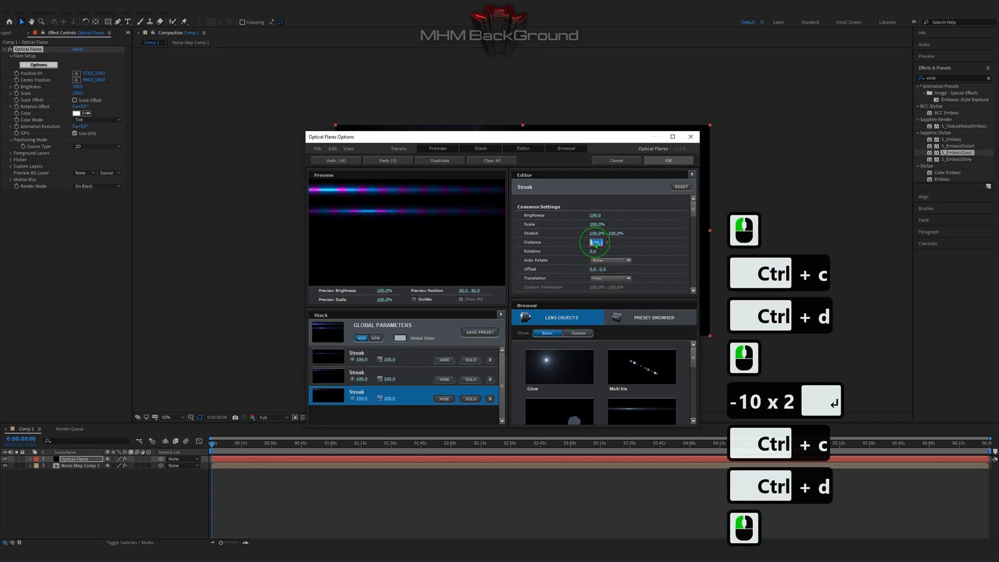
{"action": "type", "text": "10"}
{"action": "key", "text": "Return"}
Make another copy of the streak with a Distance of 200.
{"action": "key", "text": "ctrl+c"}
{"action": "key", "text": "ctrl+d"}
{"action": "left_click", "coordinate": [595, 242]}
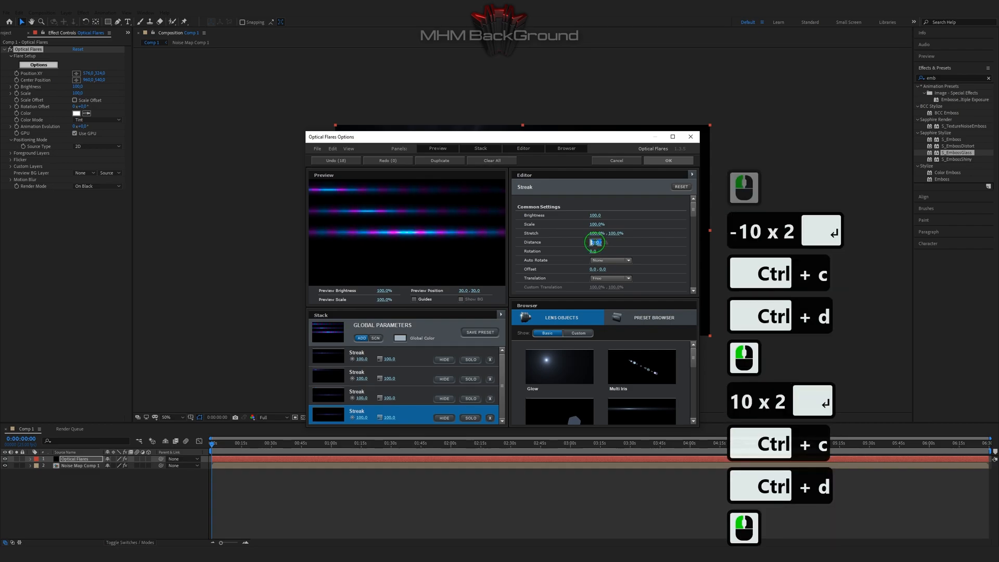
{"action": "type", "text": "200"}
{"action": "key", "text": "Return"}
Make one more copy of the streak with a Distance of 300.
{"action": "key", "text": "ctrl+c"}
{"action": "key", "text": "ctrl+d"}
{"action": "left_click", "coordinate": [595, 242]}
{"action": "type", "text": "300"}
{"action": "key", "text": "Return"}
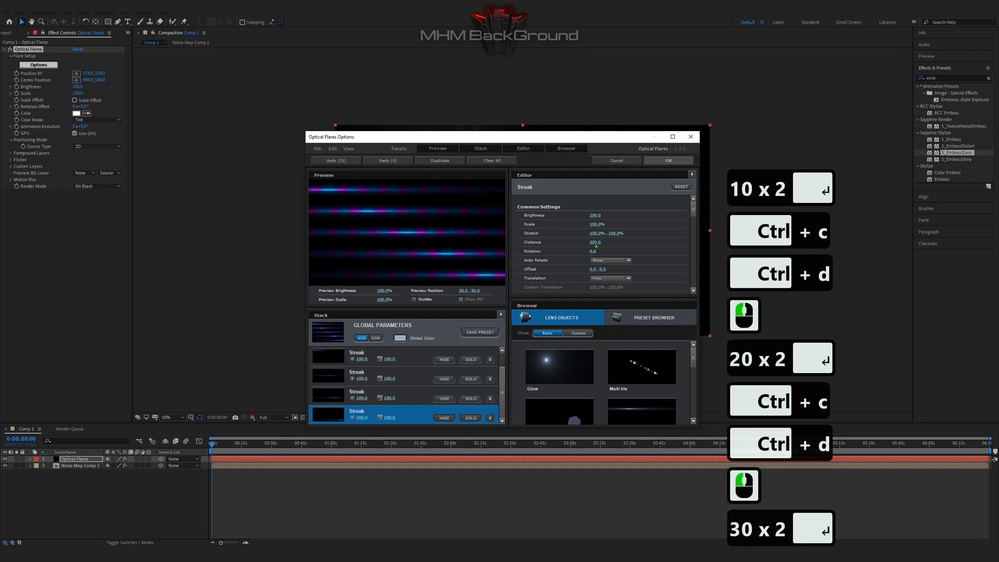
Add a Glow lens object with 25% Scale and a Distance of 100, and accept the flare design.
{"action": "left_click", "coordinate": [560, 367]}
{"action": "double_click", "coordinate": [594, 242]}
{"action": "type", "text": "25"}
{"action": "left_click_drag", "start_coordinate": [594, 242], "coordinate": [656, 245]}
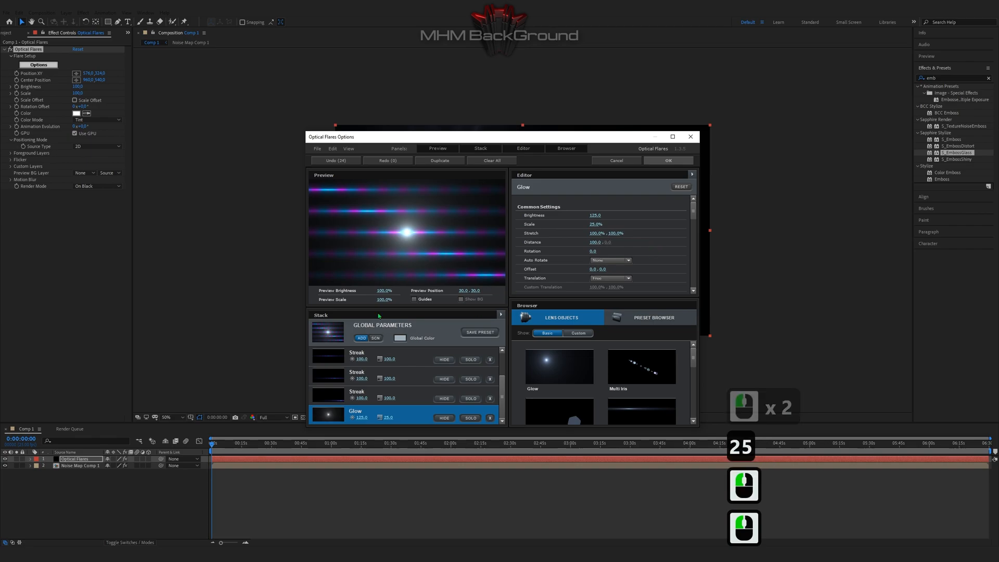
{"action": "left_click", "coordinate": [669, 160]}
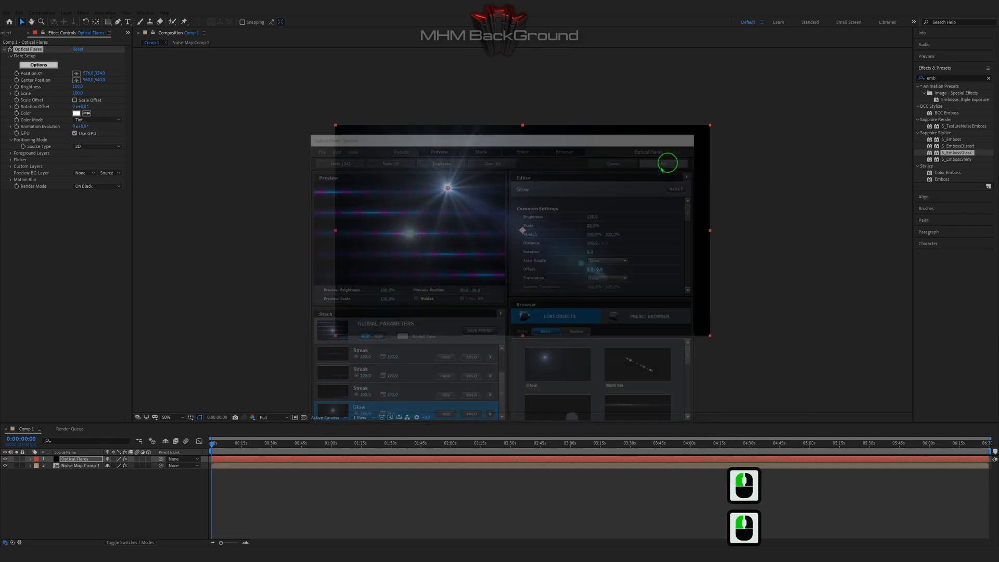
Set the Optical Flares Position XY to 611.5, 266.7.
{"action": "left_click", "coordinate": [86, 72]}
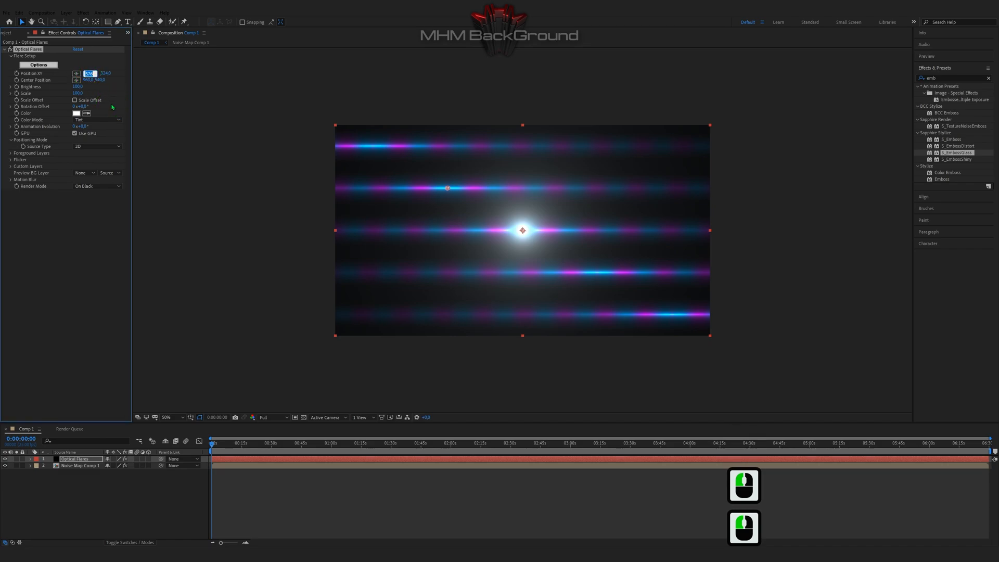
{"action": "type", "text": "611.5"}
{"action": "key", "text": "Tab"}
{"action": "type", "text": "22"}
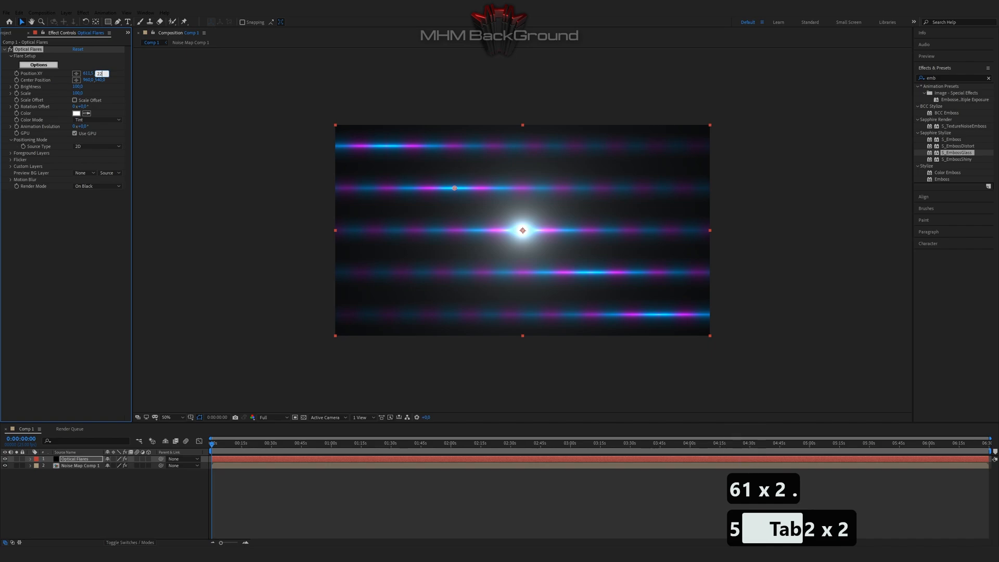
{"action": "key", "text": "BackSpace"}
{"action": "type", "text": "66.7"}
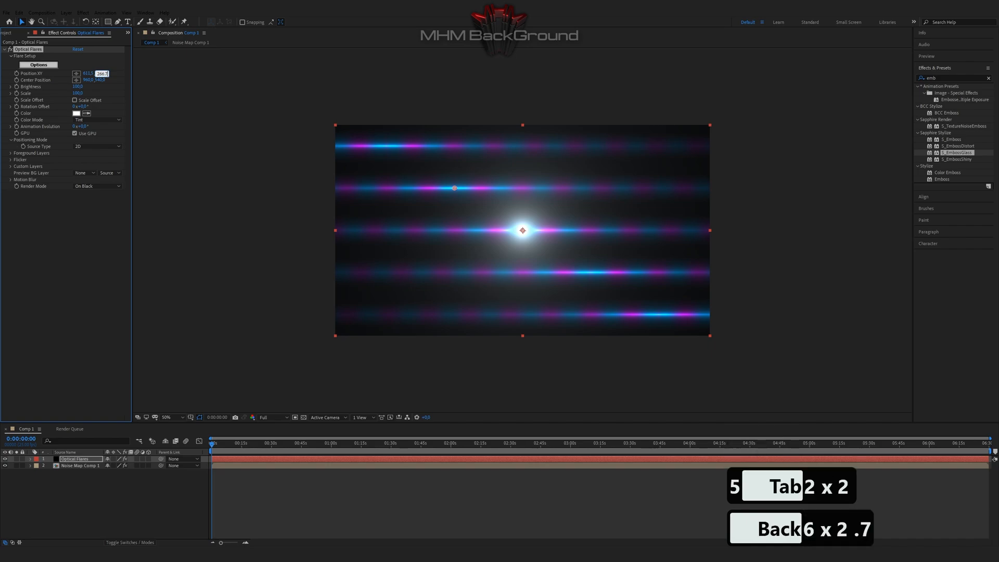
{"action": "key", "text": "Return"}
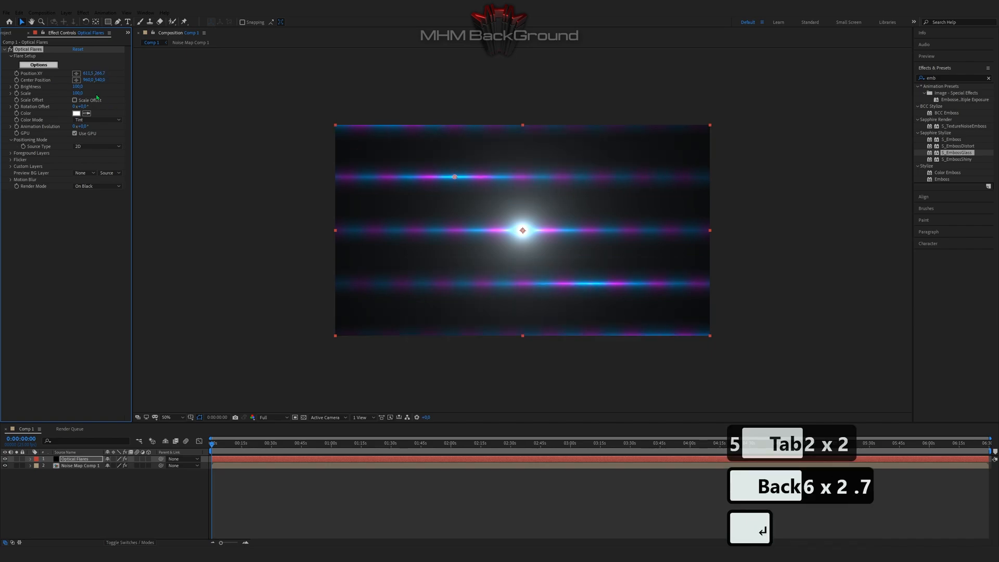
Set the Optical Flares Brightness to 80 and Scale to 200.
{"action": "left_click", "coordinate": [77, 86]}
{"action": "type", "text": "80"}
{"action": "key", "text": "Tab"}
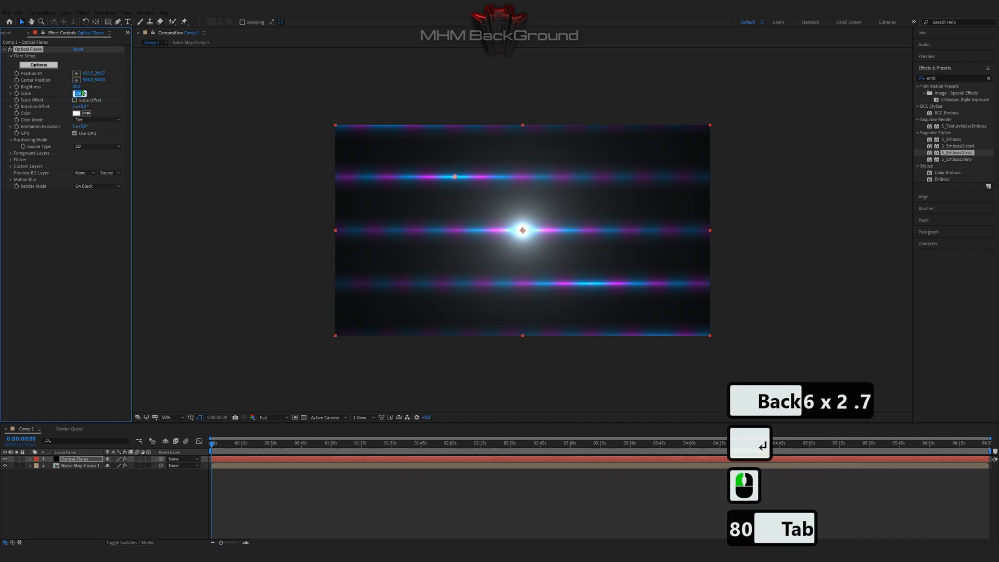
{"action": "type", "text": "200"}
{"action": "key", "text": "Return"}
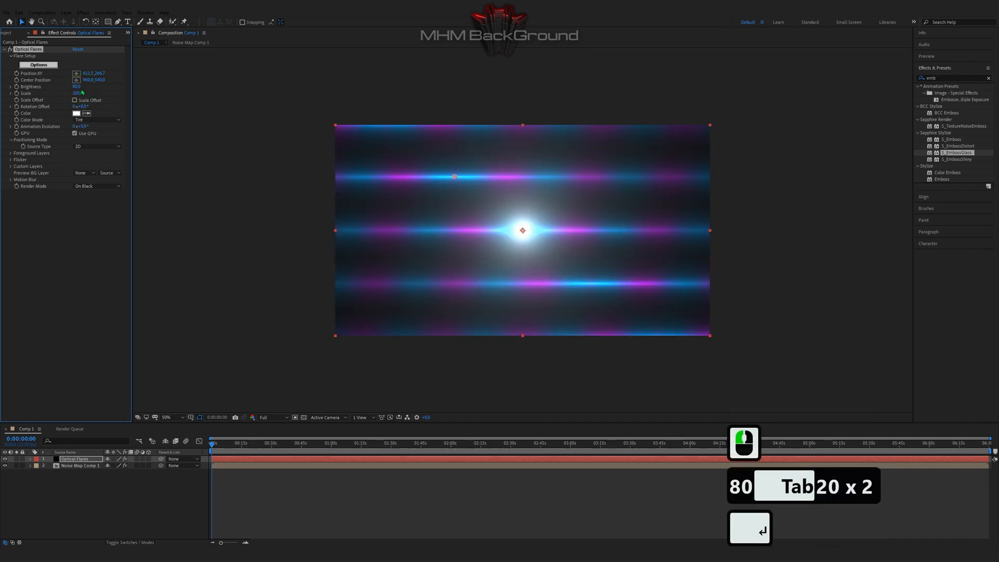
Apply Displacement Map to the Optical Flares layer, using Noise Map Comp 1 with Effects & Masks as the map layer.
{"action": "left_click", "coordinate": [82, 13]}
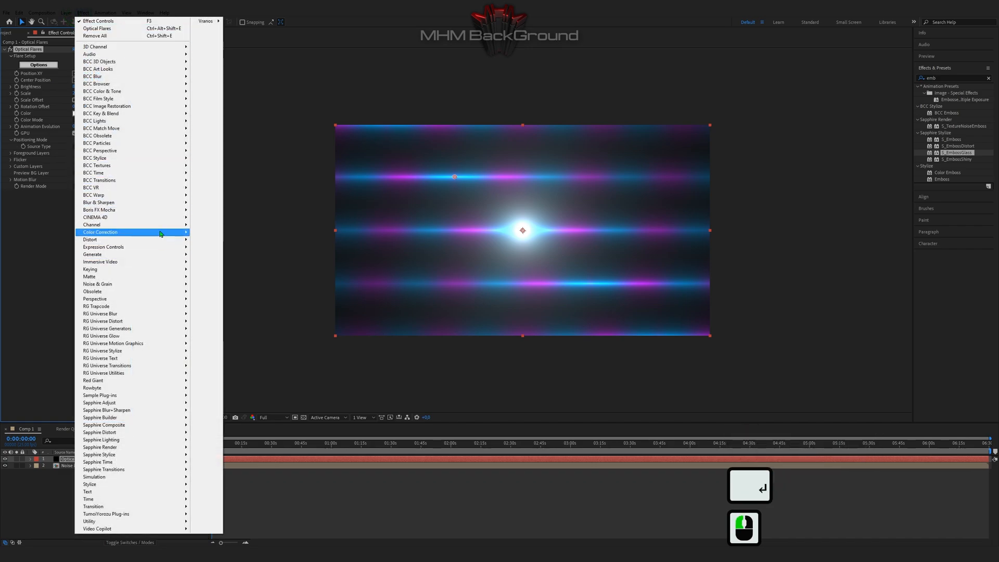
{"action": "mouse_move", "coordinate": [160, 243]}
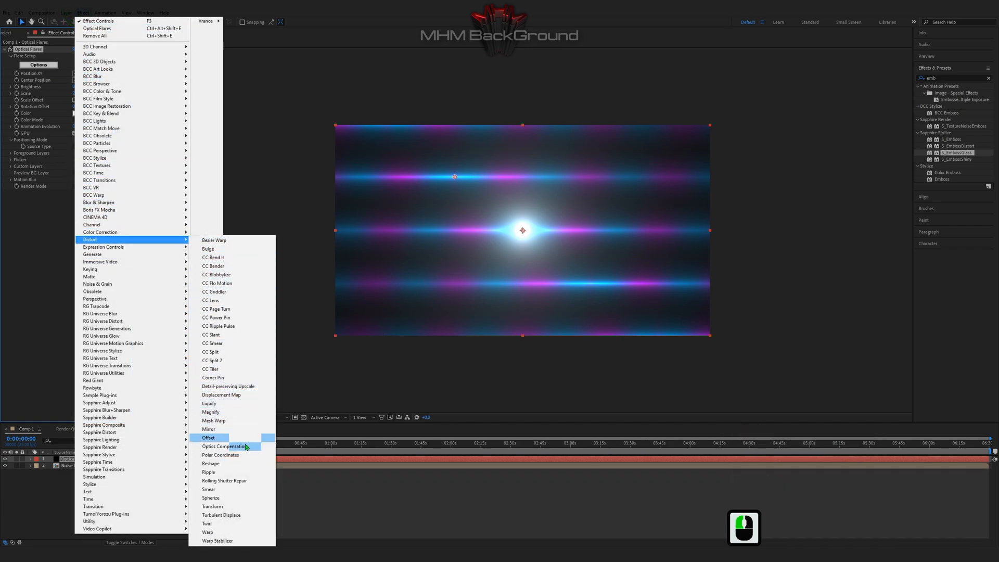
{"action": "left_click", "coordinate": [238, 398]}
{"action": "left_click", "coordinate": [79, 202]}
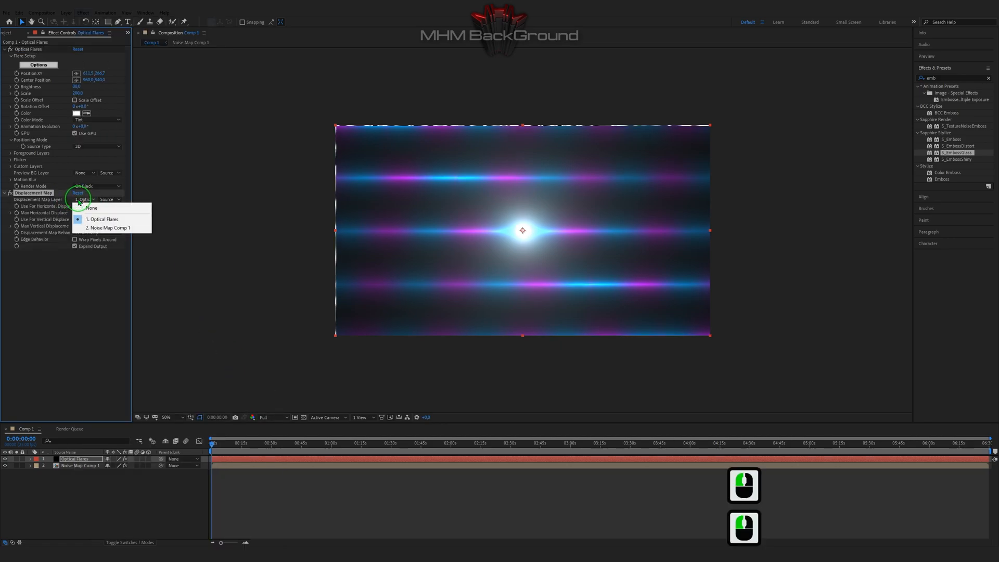
{"action": "left_click", "coordinate": [101, 225]}
{"action": "left_click", "coordinate": [104, 199]}
{"action": "left_click", "coordinate": [104, 202]}
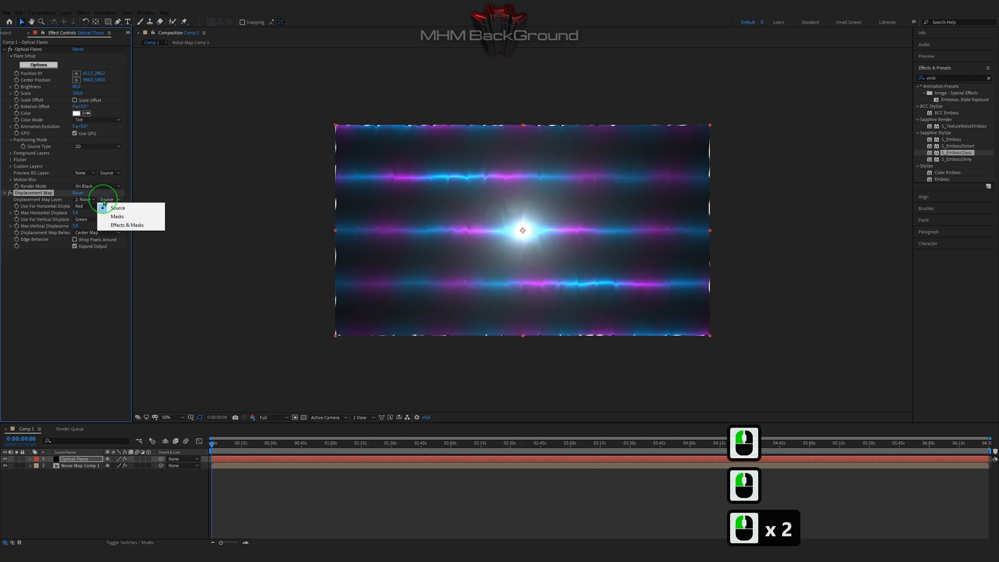
{"action": "left_click", "coordinate": [125, 225]}
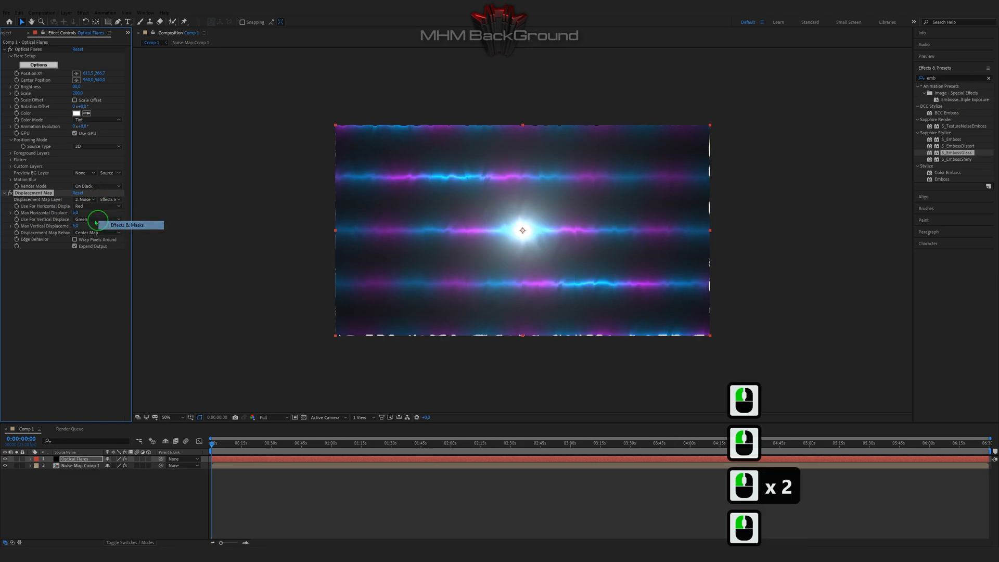
Set Max Horizontal Displacement to 284 and Max Vertical Displacement to 79, and enable Wrap Pixels Around.
{"action": "left_click", "coordinate": [76, 213]}
{"action": "type", "text": "284"}
{"action": "key", "text": "Tab"}
{"action": "type", "text": "79"}
{"action": "key", "text": "Return"}
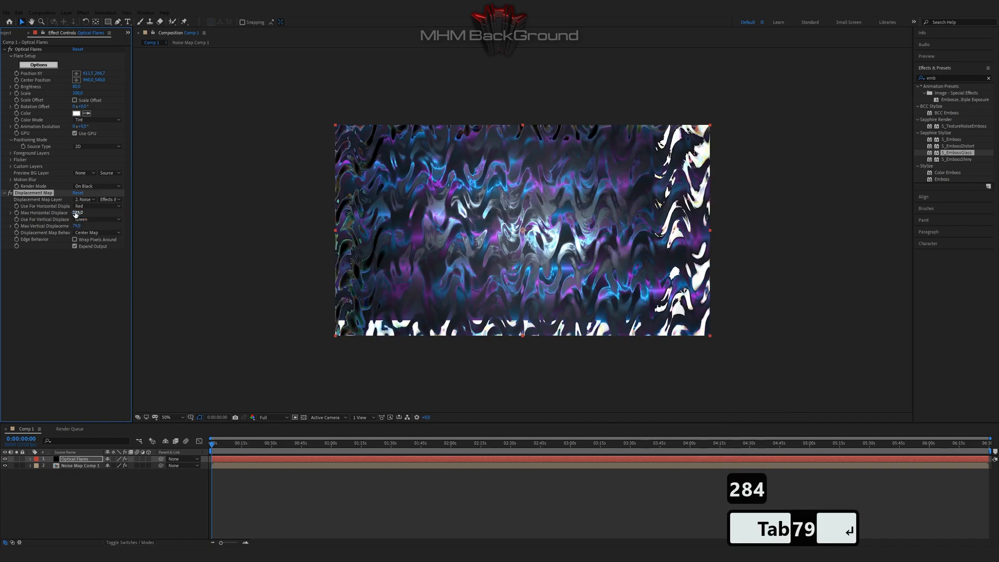
{"action": "left_click", "coordinate": [75, 240]}
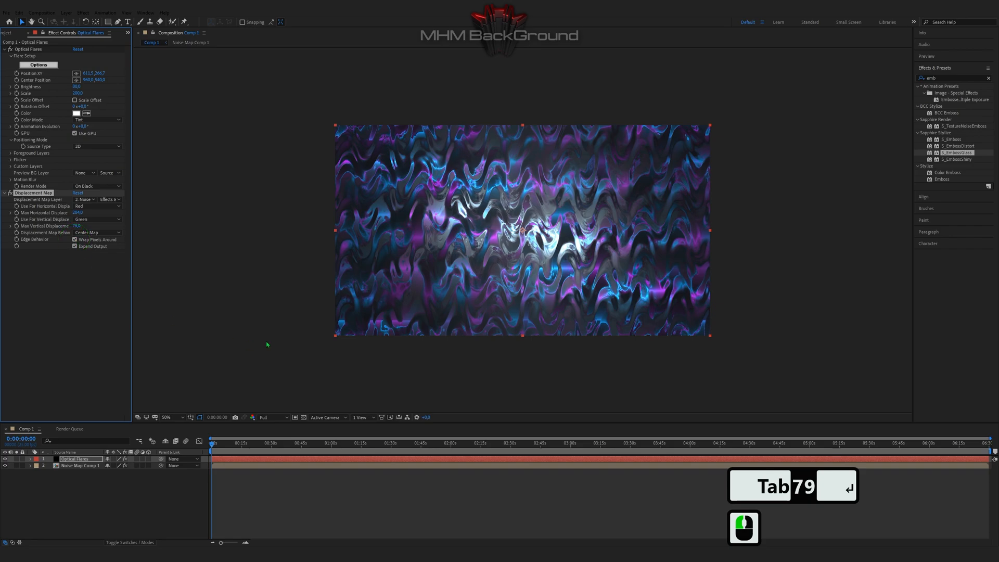
Move the Optical Flares layer below Noise Map Comp 1 and hide the noise map layer.
{"action": "left_click", "coordinate": [70, 461]}
{"action": "left_click_drag", "start_coordinate": [69, 462], "coordinate": [67, 472]}
{"action": "left_click", "coordinate": [70, 466]}
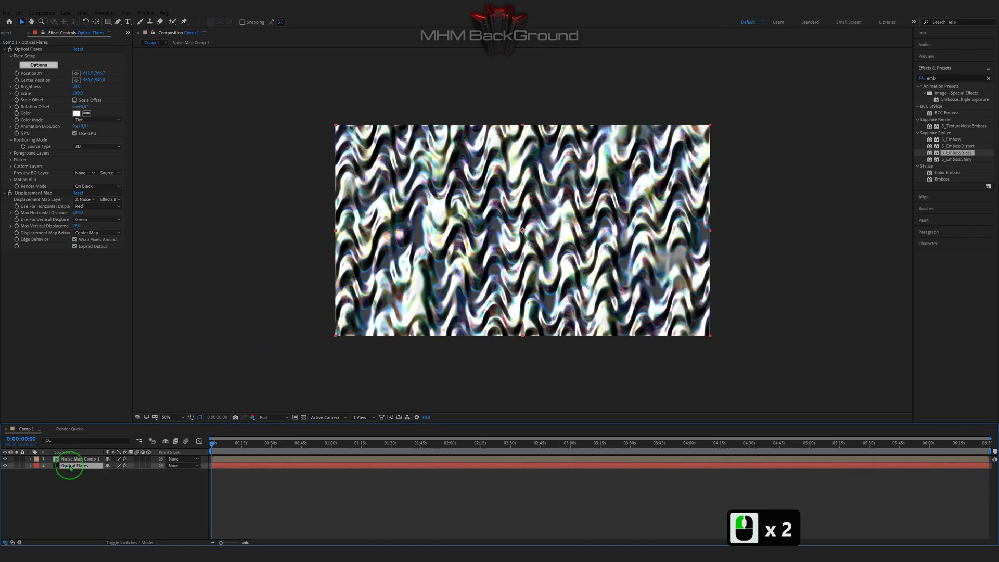
{"action": "left_click", "coordinate": [70, 469]}
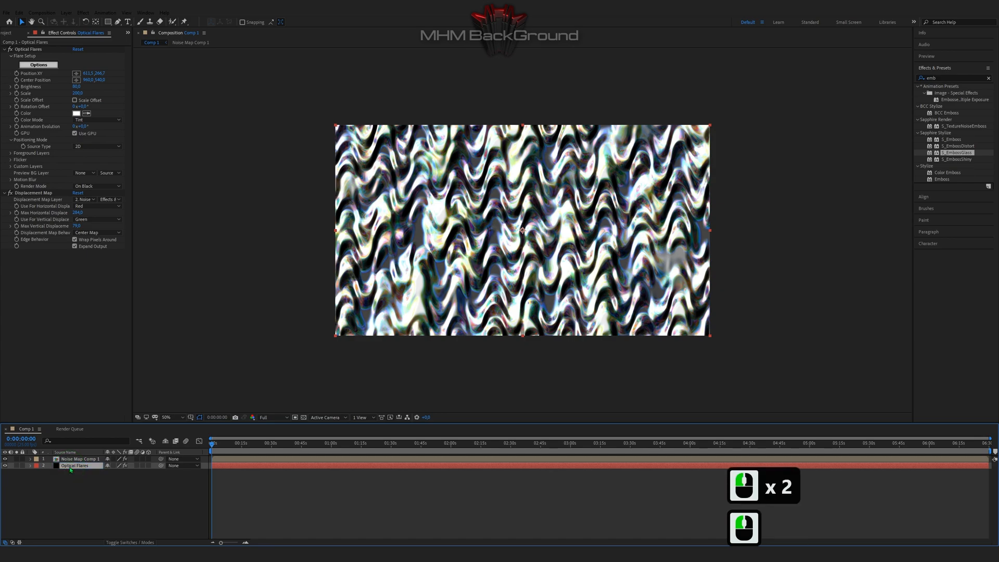
{"action": "left_click", "coordinate": [5, 459]}
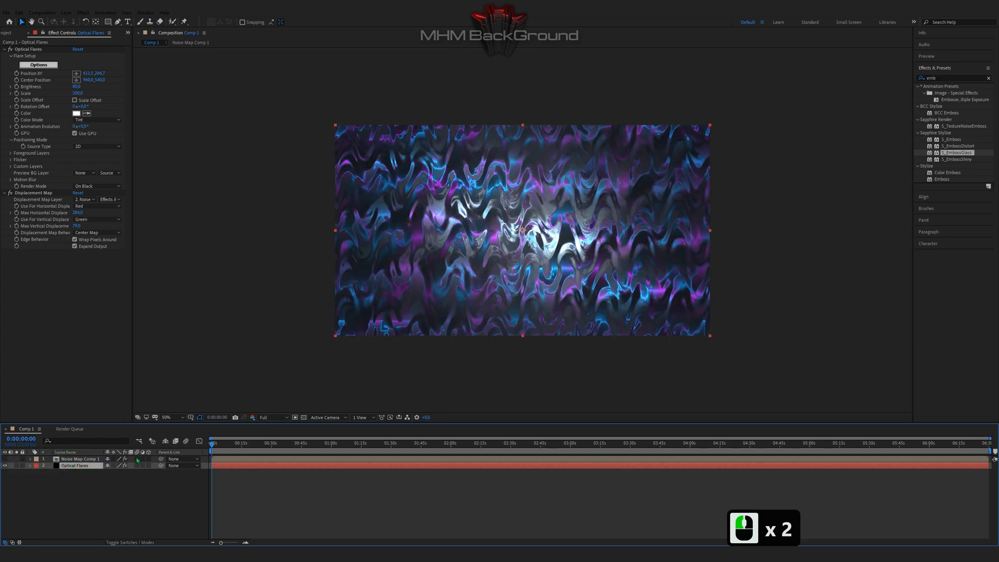
Scale the Optical Flares layer up proportionally past the composition edges and preview the animation.
{"action": "left_click_drag", "start_coordinate": [710, 340], "coordinate": [742, 377]}
{"action": "key", "text": "space"}
{"action": "key", "text": "space"}
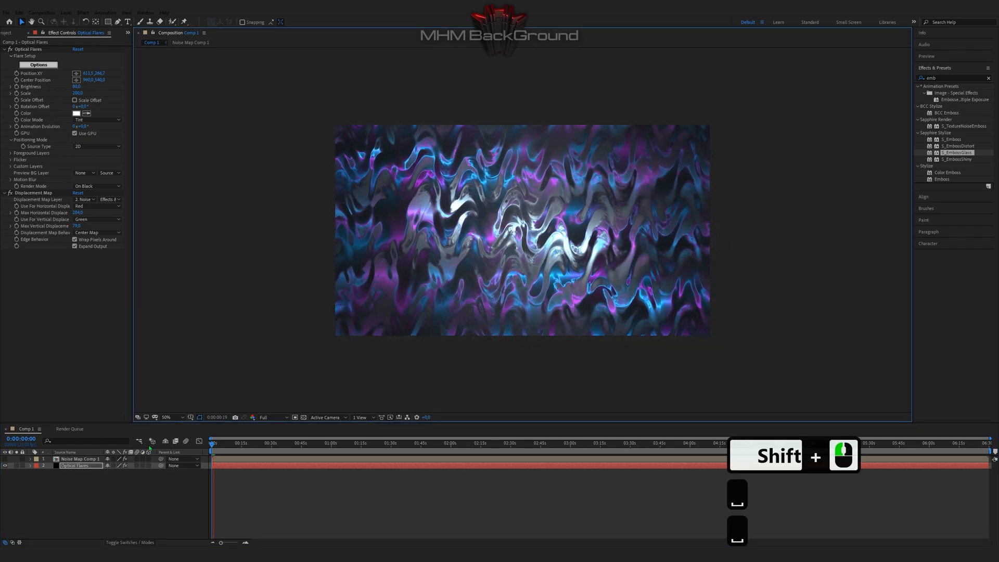
Create a new adjustment layer above the other layers and apply the Stylize Glow effect to it.
{"action": "left_click", "coordinate": [84, 495]}
{"action": "right_click", "coordinate": [84, 495]}
{"action": "mouse_move", "coordinate": [132, 413]}
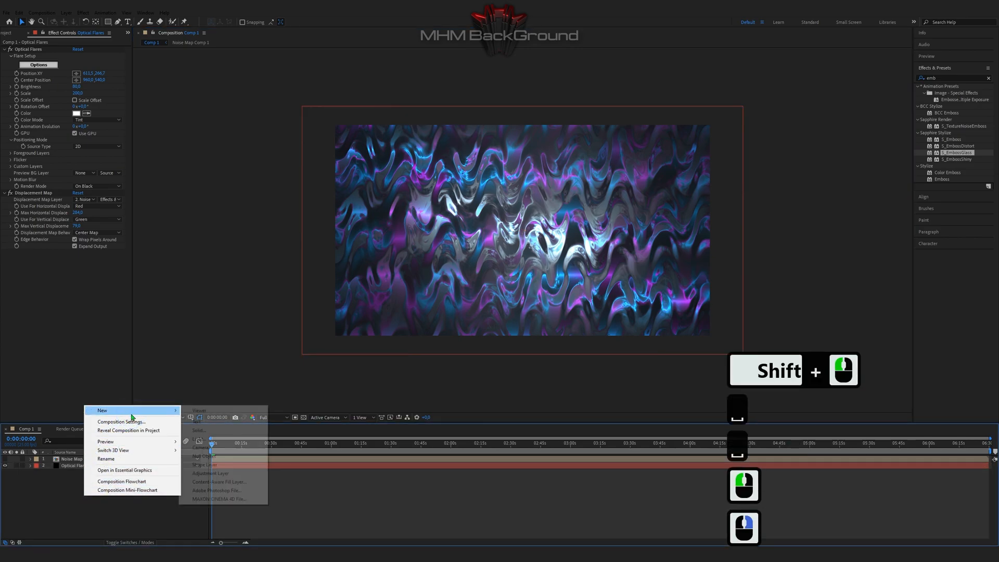
{"action": "left_click", "coordinate": [211, 472]}
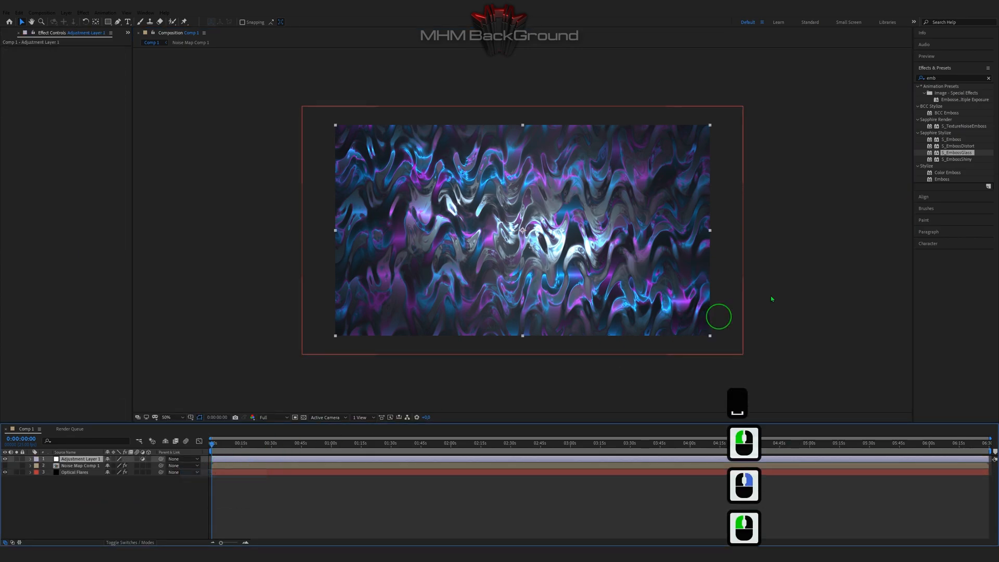
{"action": "left_click_drag", "start_coordinate": [948, 79], "coordinate": [893, 84]}
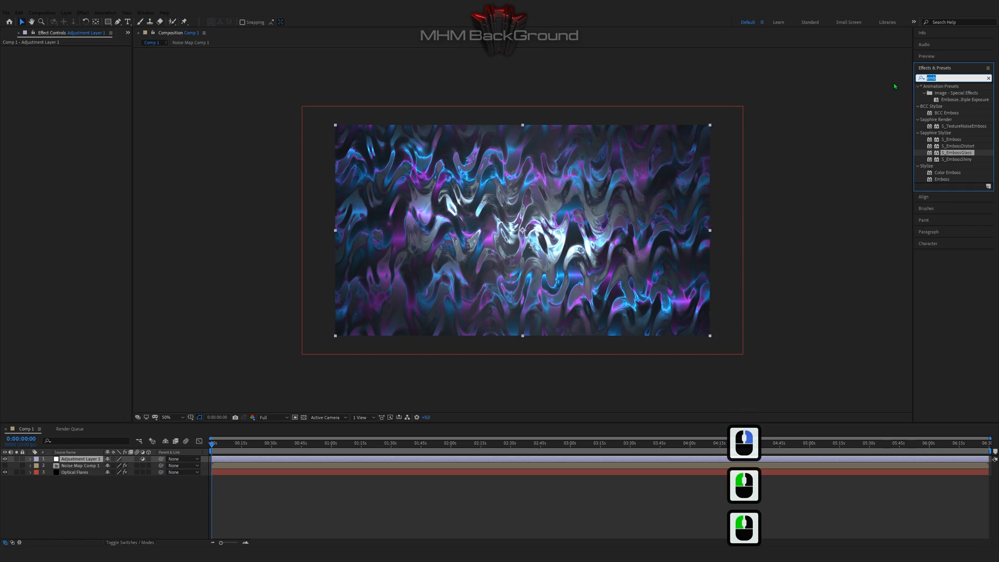
{"action": "type", "text": "glow"}
{"action": "double_click", "coordinate": [946, 345]}
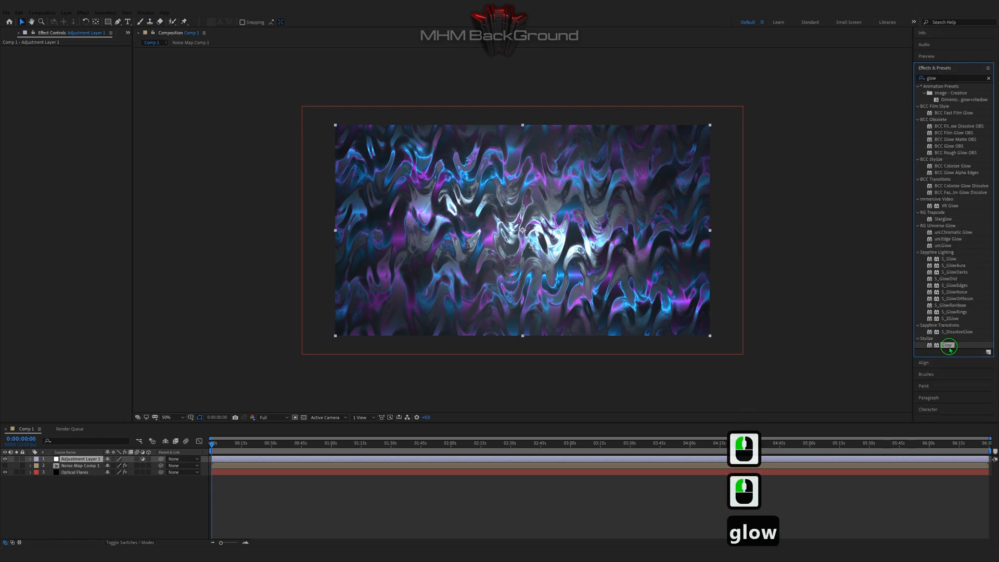
Set the adjustment layer's Glow Threshold to 84.3%, Glow Radius to 37 and Glow Intensity to 0.5.
{"action": "left_click", "coordinate": [78, 62]}
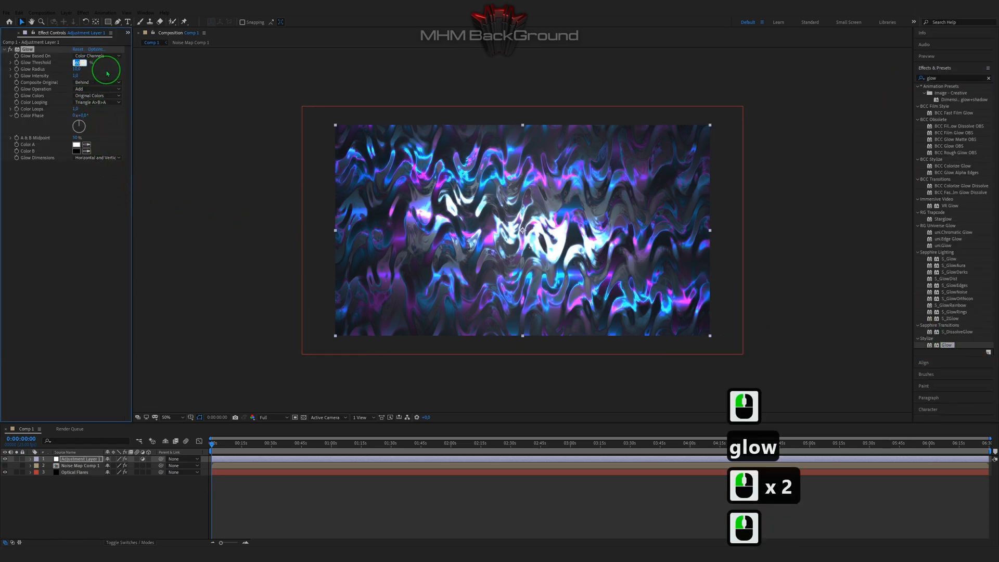
{"action": "type", "text": "84."}
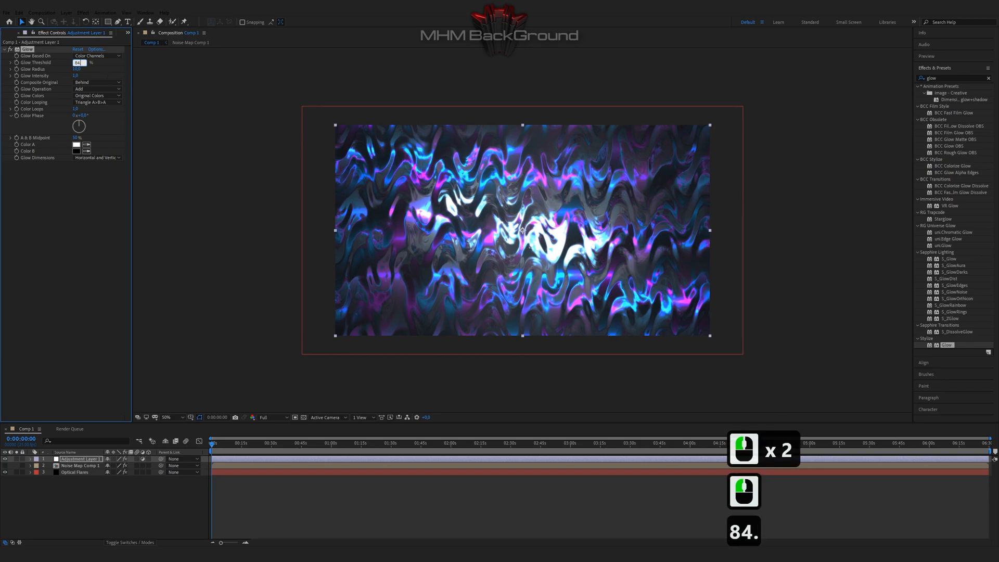
{"action": "type", "text": "3"}
{"action": "key", "text": "Tab"}
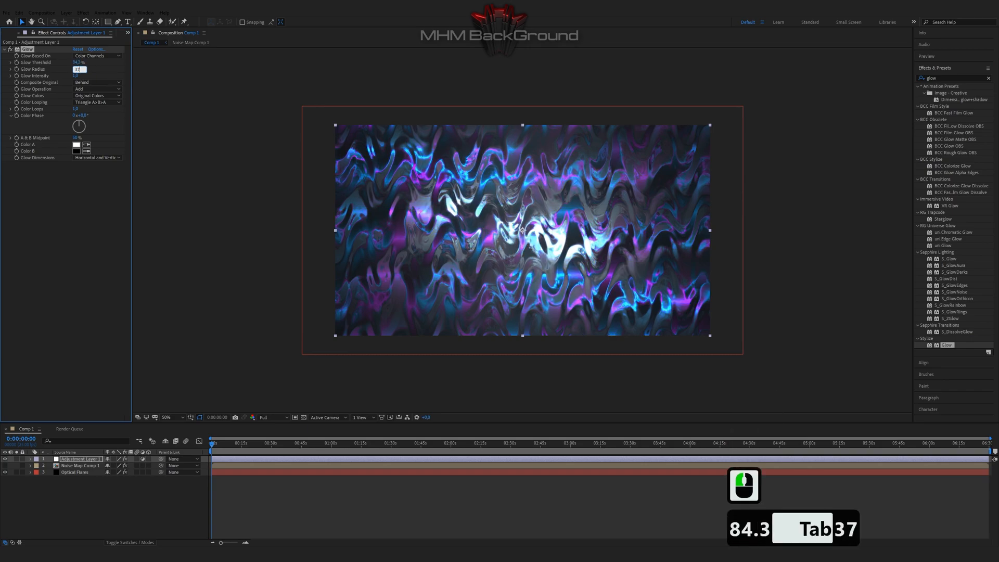
{"action": "key", "text": "Tab"}
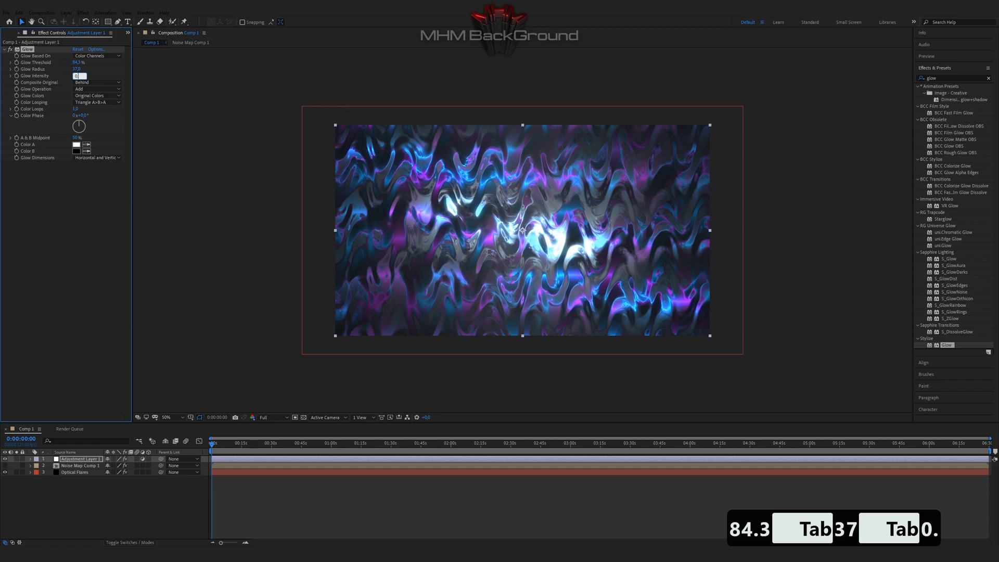
{"action": "key", "text": "Return"}
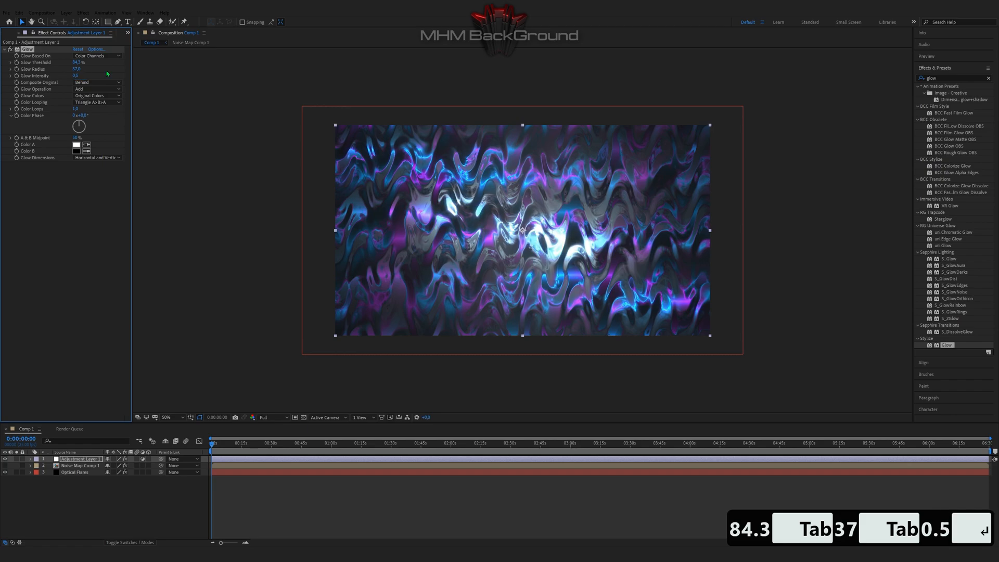
Find the uni.ShrinkRay effect by searching for "shr" and apply it to the adjustment layer.
{"action": "left_click", "coordinate": [860, 111]}
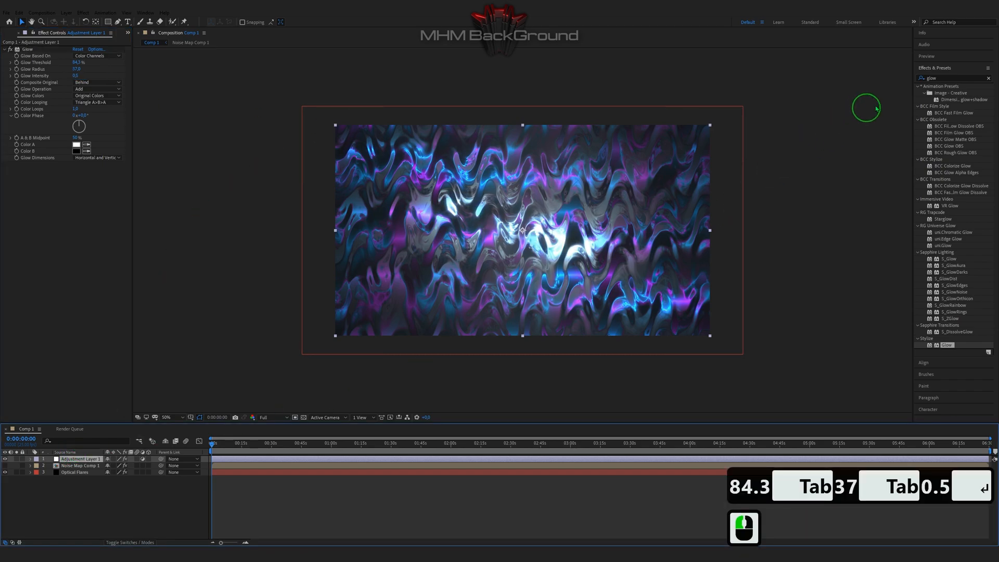
{"action": "left_click_drag", "start_coordinate": [943, 77], "coordinate": [894, 77]}
{"action": "type", "text": "shr"}
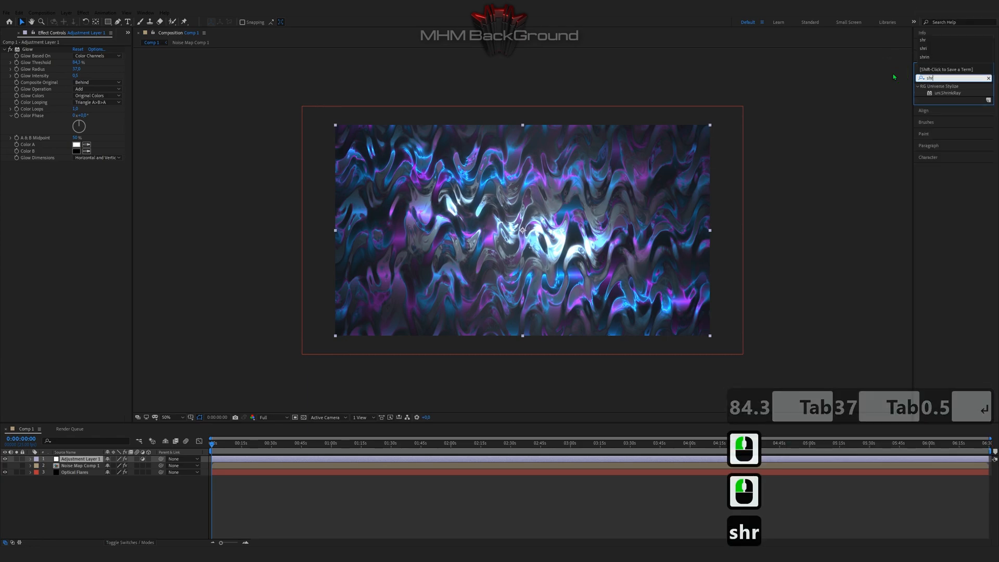
{"action": "double_click", "coordinate": [946, 93]}
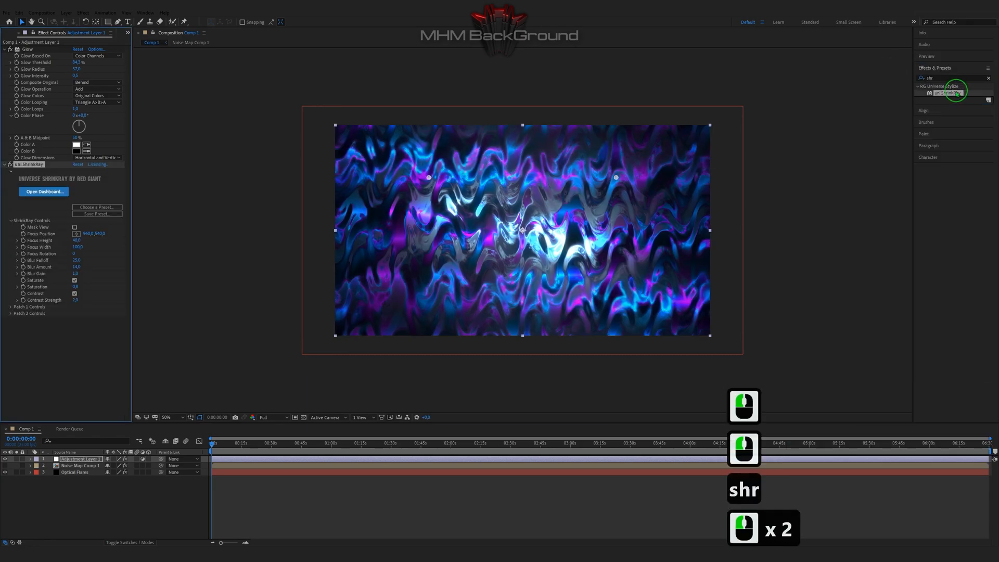
Play back the composition to check the animated background with Glow and ShrinkRay applied.
{"action": "key", "text": "space"}
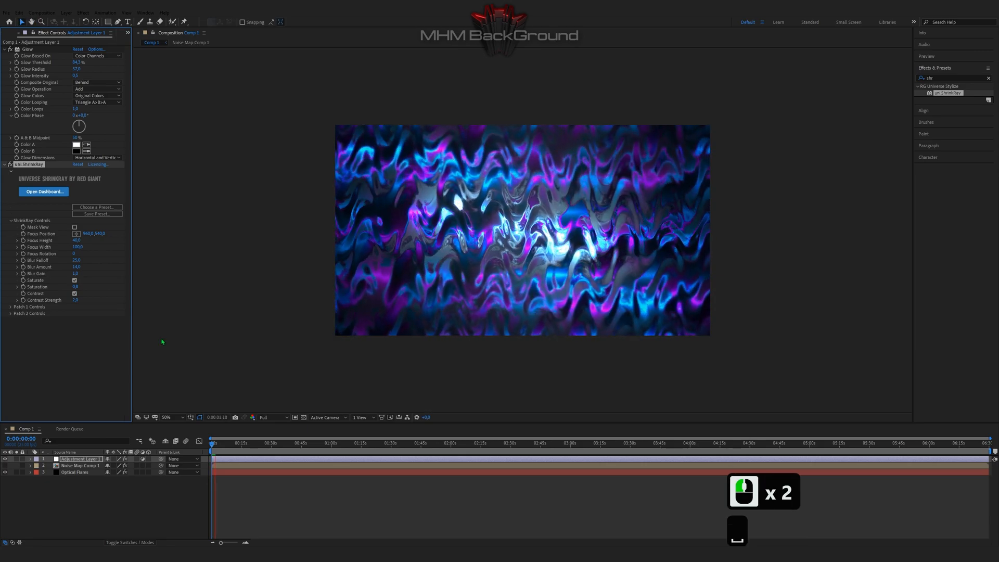
{"action": "key", "text": "space"}
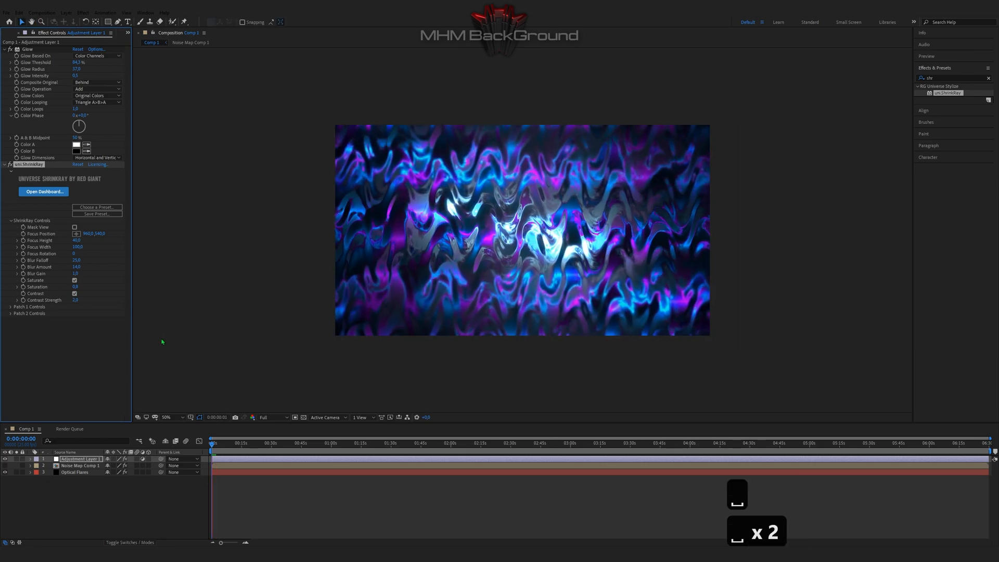
{"action": "key", "text": "space"}
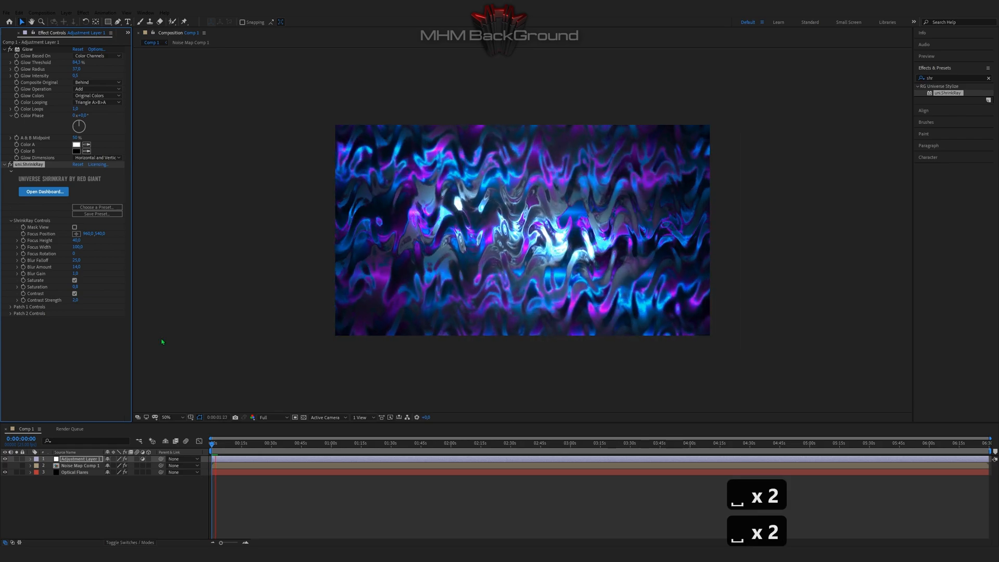
{"action": "key", "text": "space"}
{"action": "key", "text": "space"}
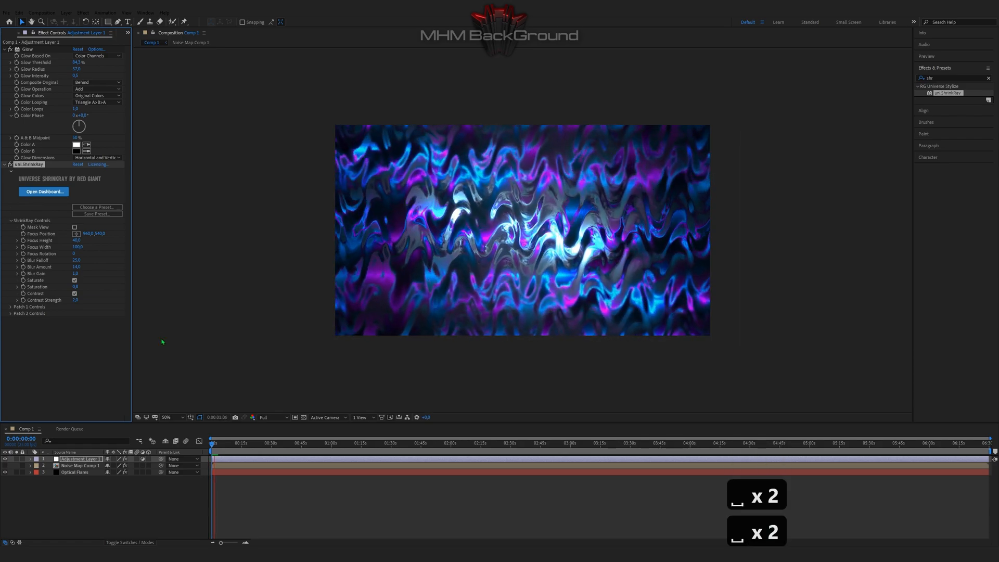